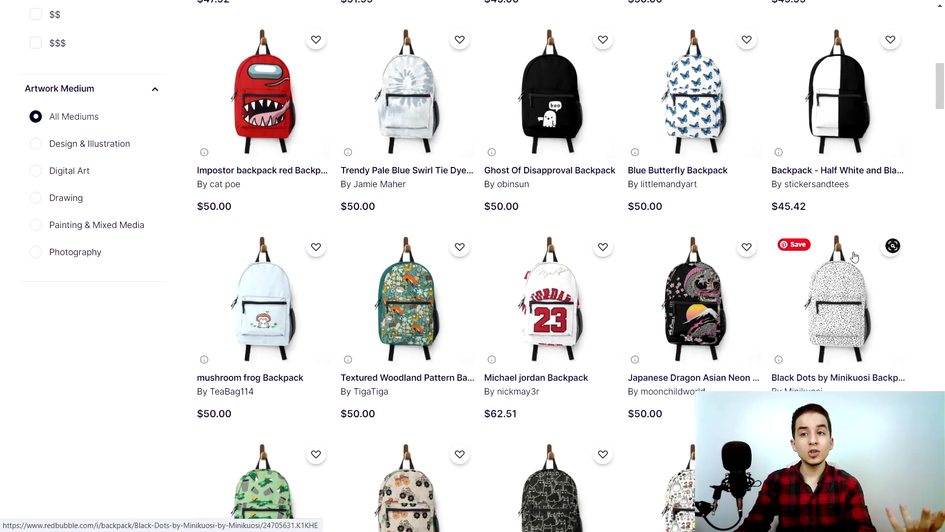
- Open the Japanese Dragon Asian Neon retro 80s style Backpack listing and view its full pattern artwork enlarged
scroll(849, 253, down, 2)
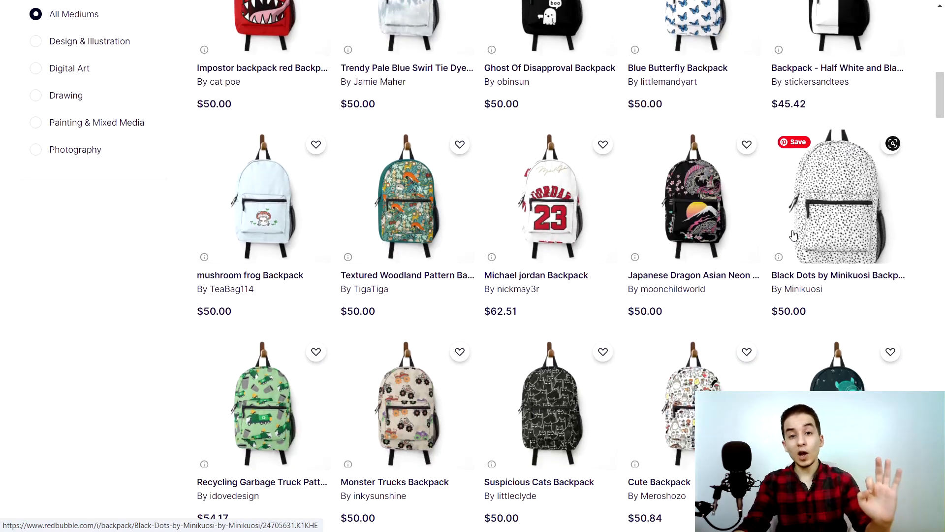
click(698, 211)
scroll(492, 265, down, 2)
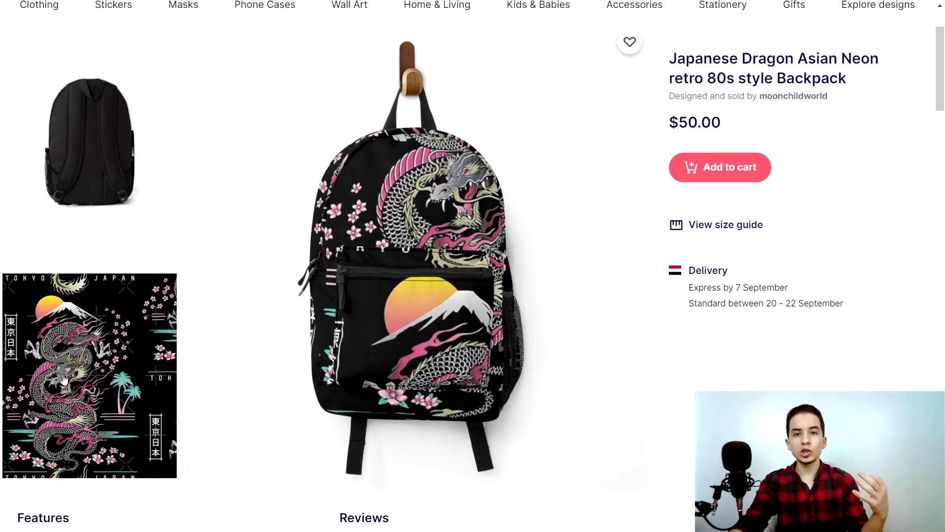
click(98, 381)
click(443, 228)
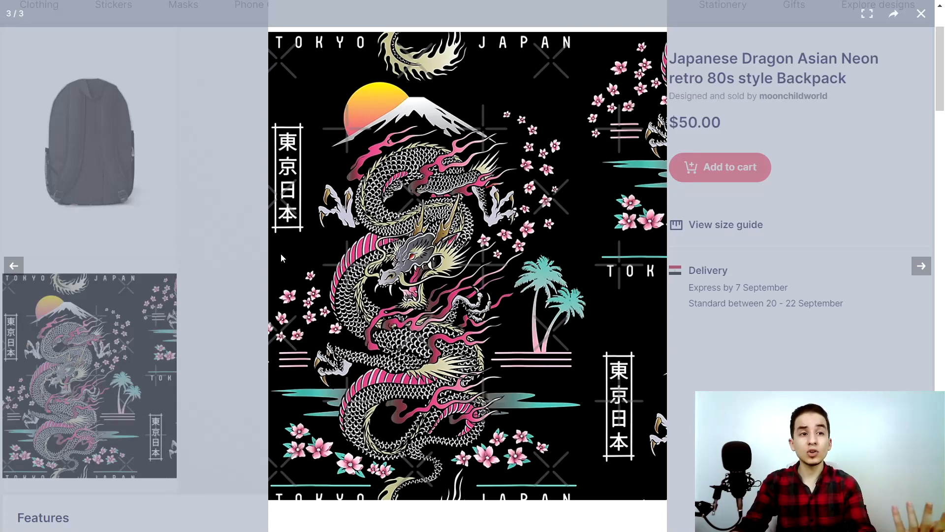
click(183, 199)
click(455, 268)
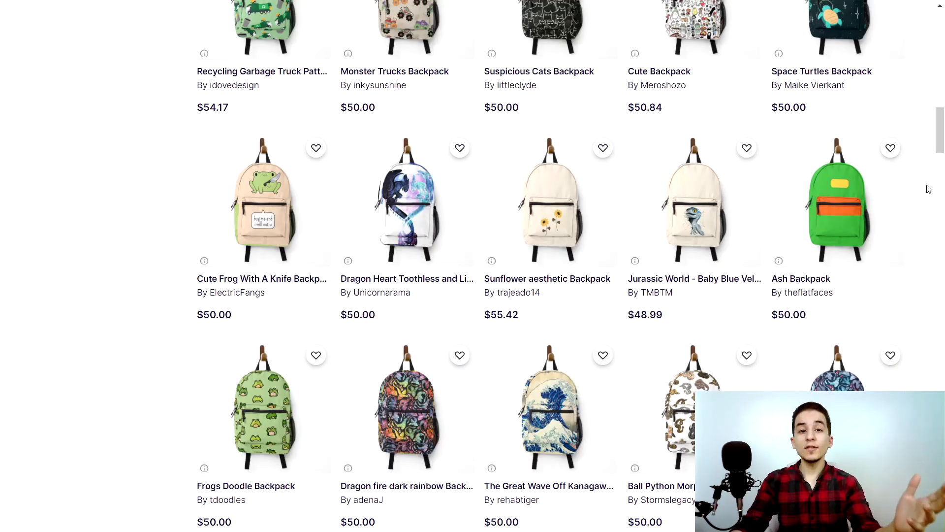
- Browse further through the backpack listings to compare pattern and single-graphic designs
scroll(924, 183, down, 5)
scroll(699, 182, down, 2)
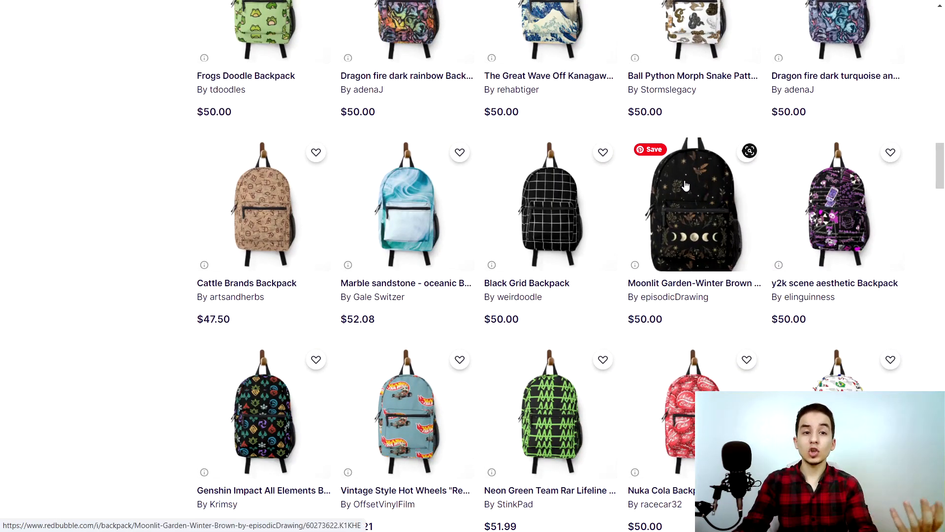
scroll(684, 191, down, 6)
scroll(659, 225, down, 4)
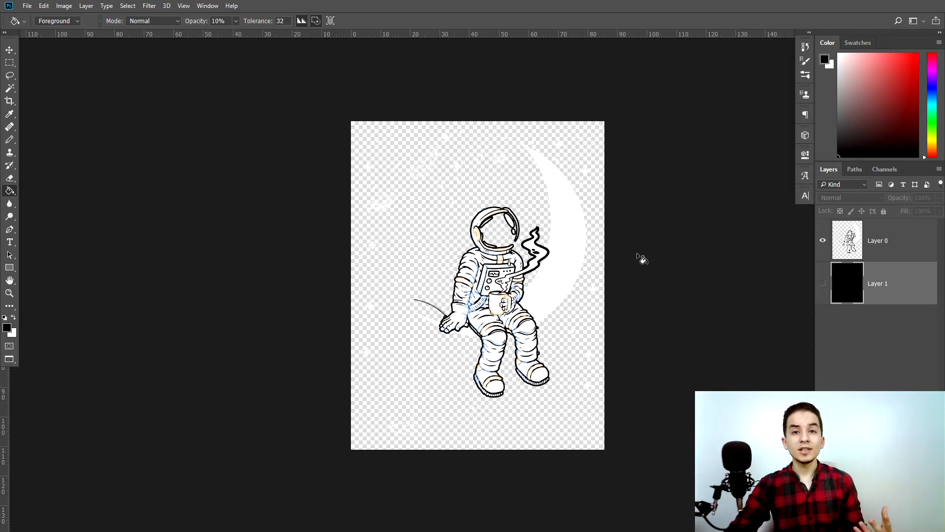
- Switch to Photoshop and show the black background layer beneath the astronaut artwork
click(823, 287)
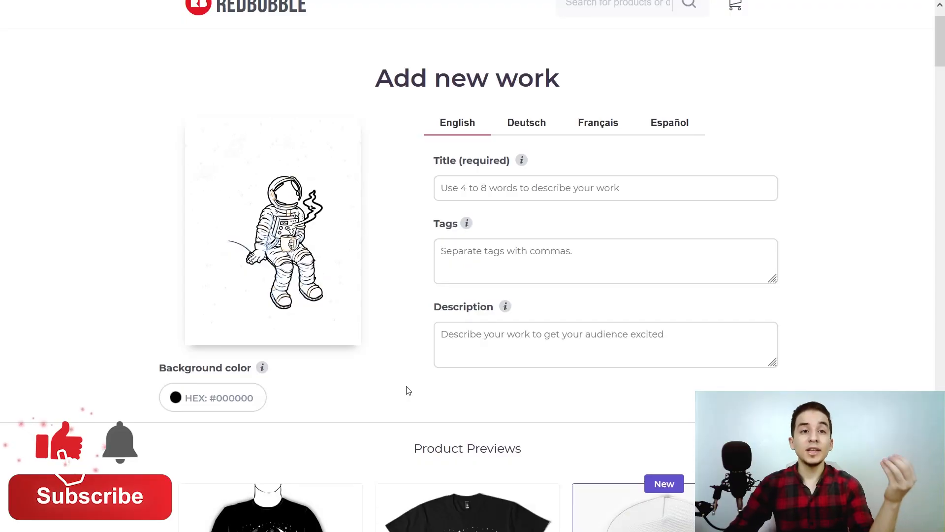
- Review the astronaut design's product previews on Redbubble's Add new work page, down to the advanced products
scroll(375, 300, down, 15)
scroll(481, 327, down, 20)
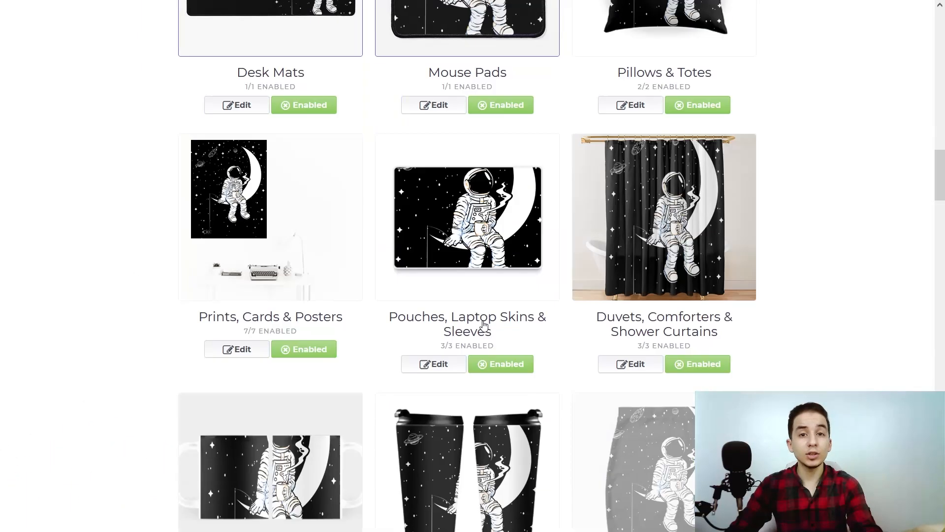
scroll(484, 317, down, 20)
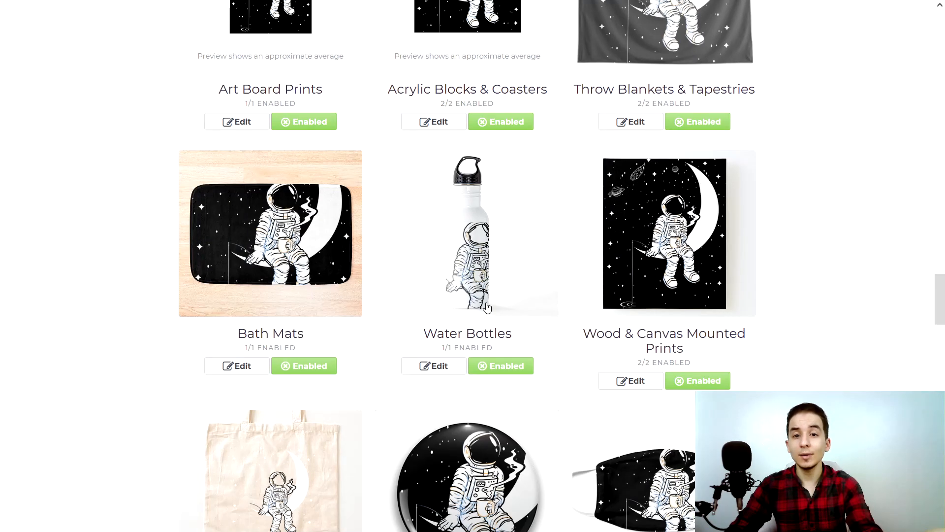
scroll(495, 288, down, 5)
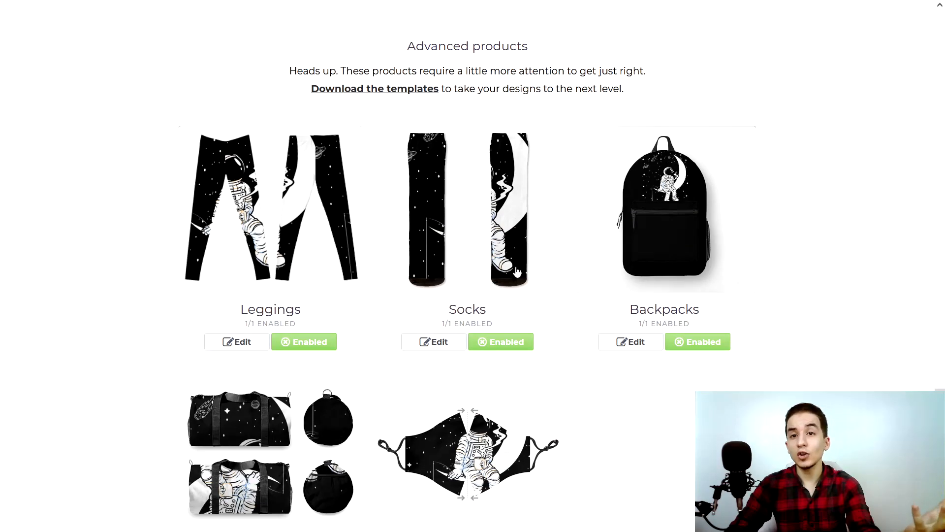
- Open the Backpacks design editor and examine how the astronaut artwork sits on the panel layout
click(684, 198)
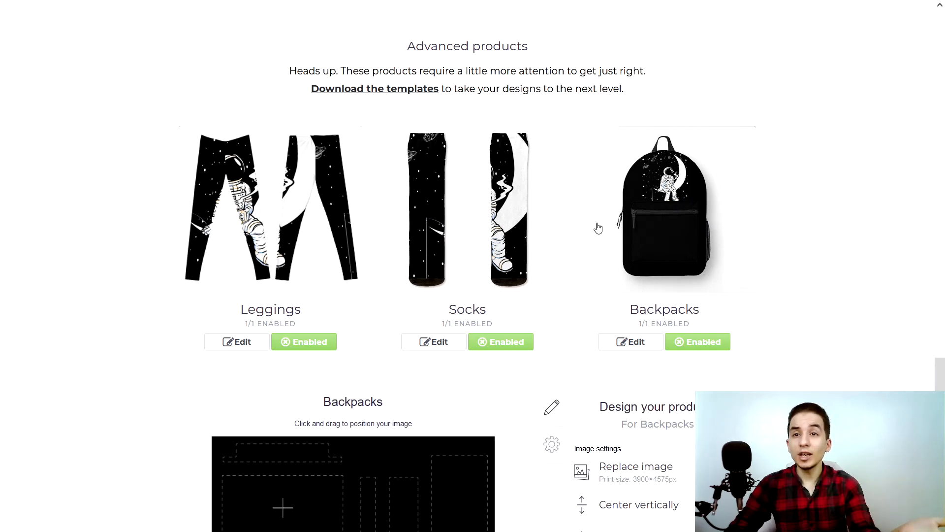
scroll(611, 231, down, 3)
scroll(359, 437, down, 3)
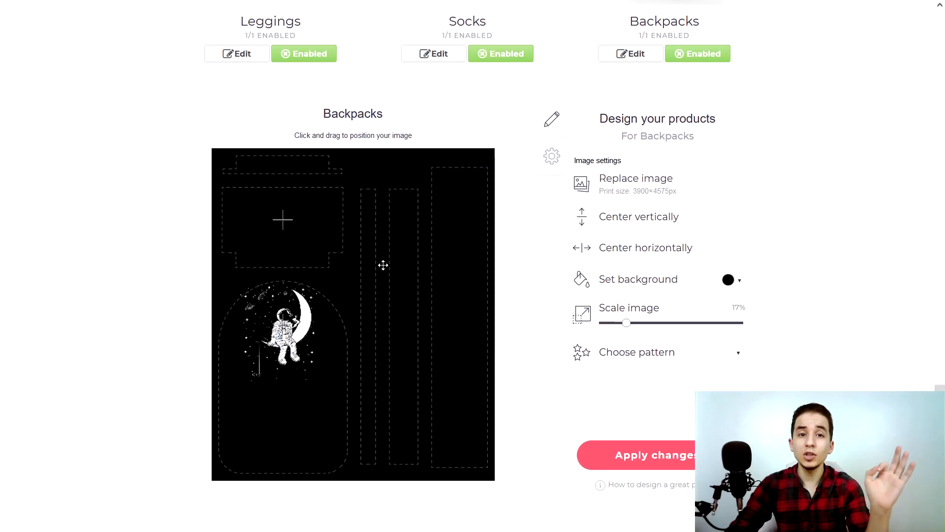
- Open the downloadable Product Templates from the advanced products section and open the Backpack Template folder in Google Drive
scroll(343, 267, up, 5)
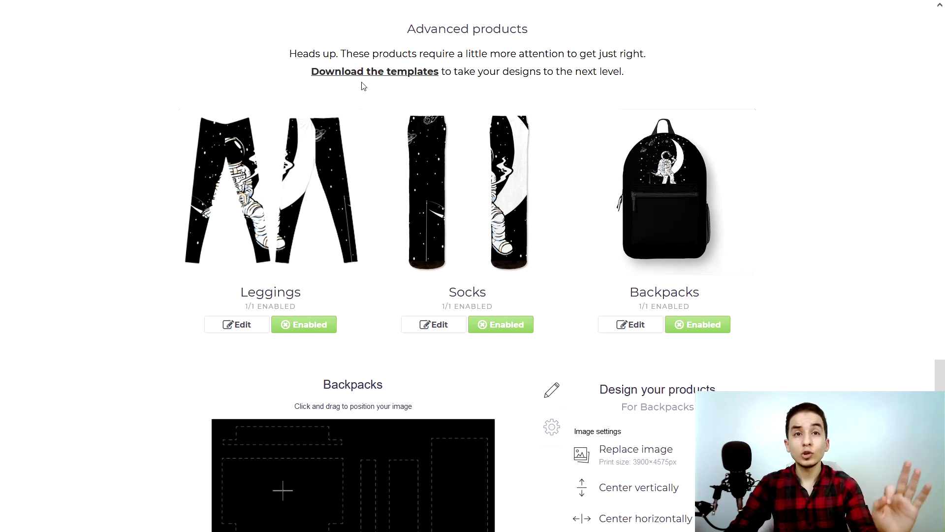
click(659, 231)
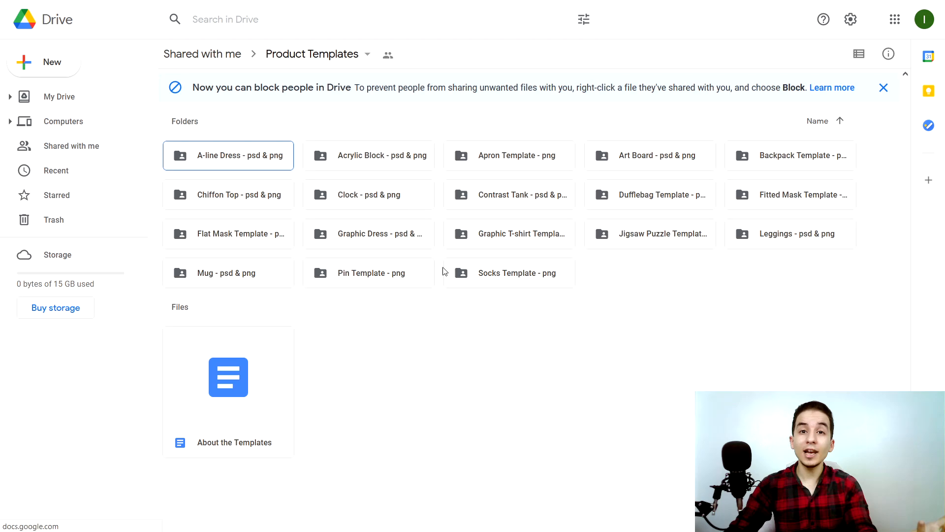
double_click(770, 155)
double_click(207, 180)
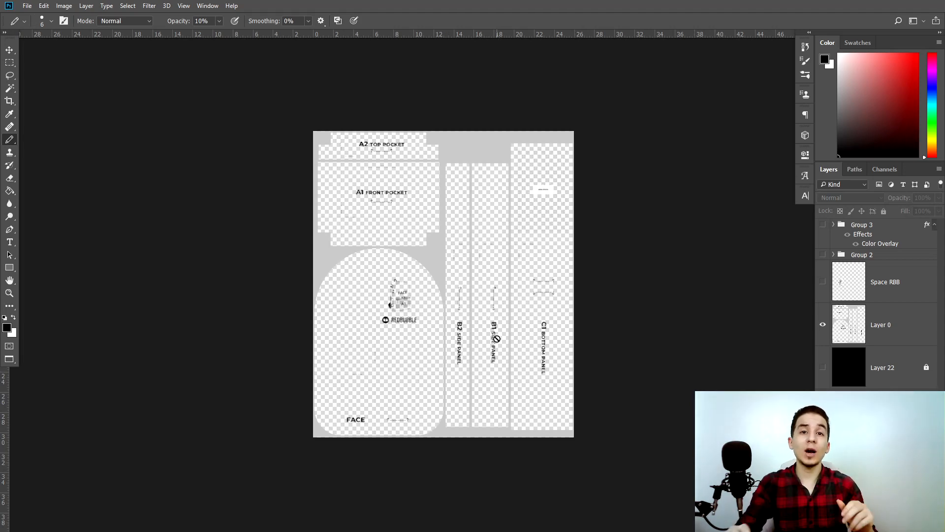
- Examine the backpack template's pocket panels and the diagram locating the FACE, A1, A2, B1, B2 and C1 panels on the bag
scroll(394, 137, up, 9)
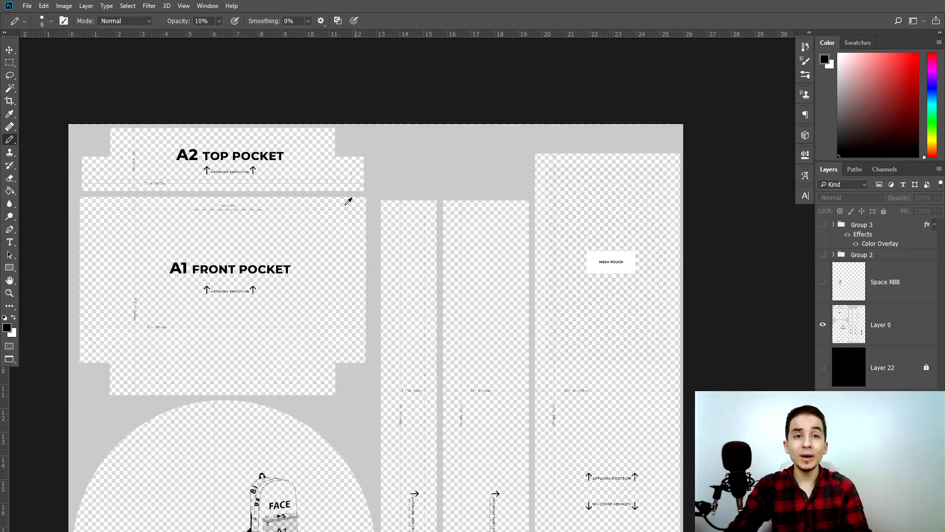
scroll(81, 184, up, 1)
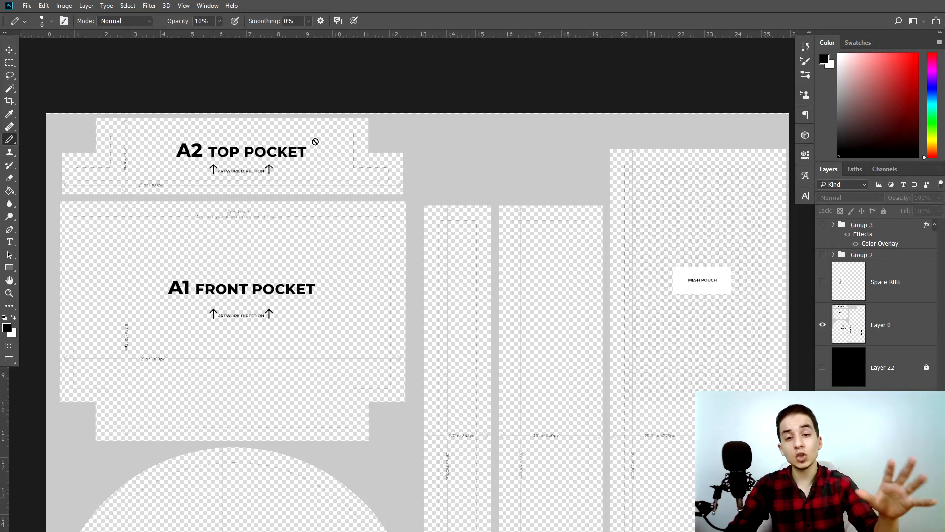
scroll(261, 229, down, 5)
scroll(266, 232, down, 8)
scroll(283, 263, up, 4)
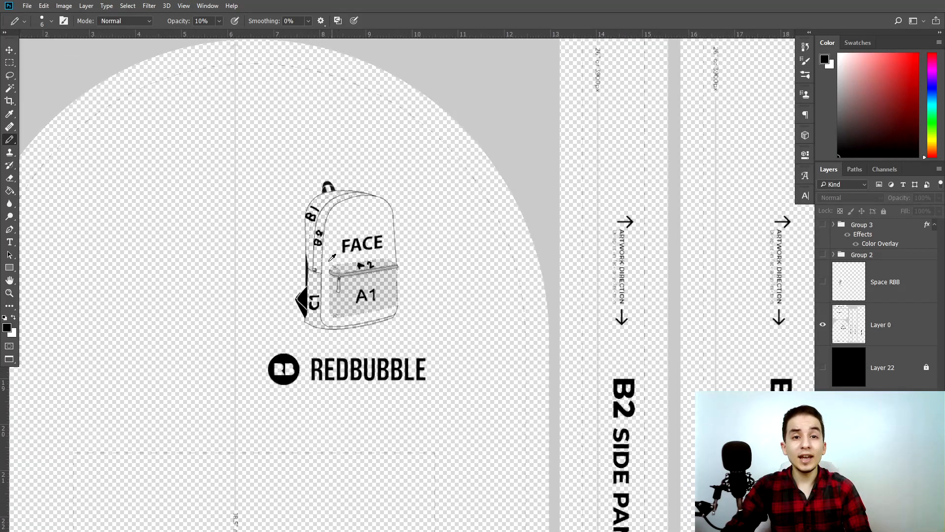
scroll(335, 257, up, 10)
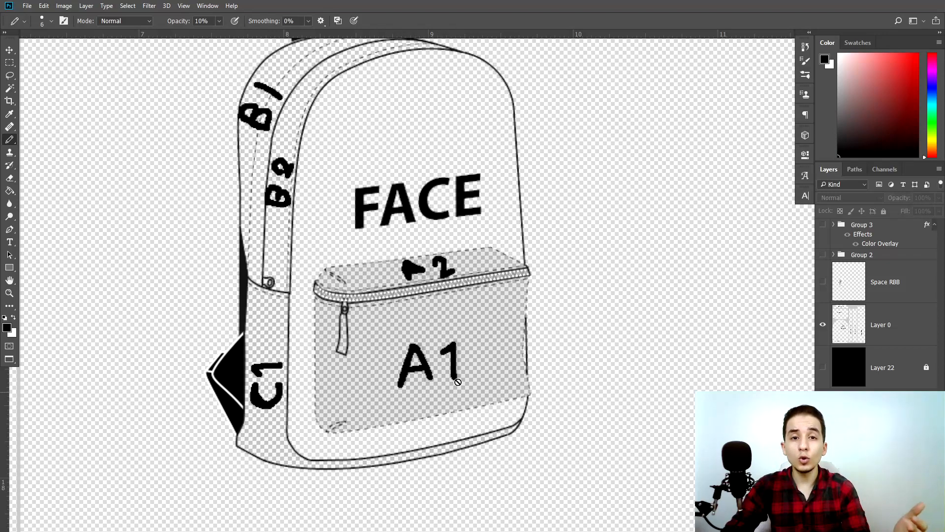
scroll(419, 413, up, 2)
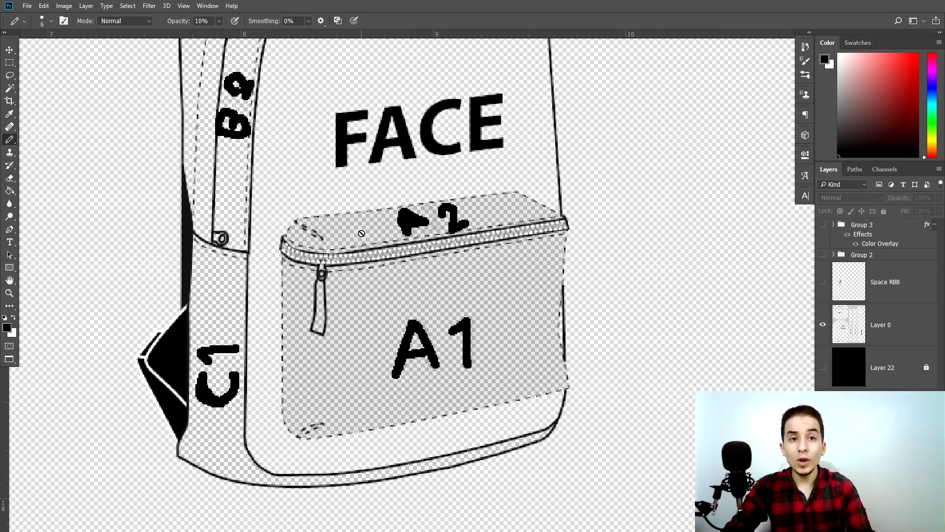
scroll(388, 317, up, 3)
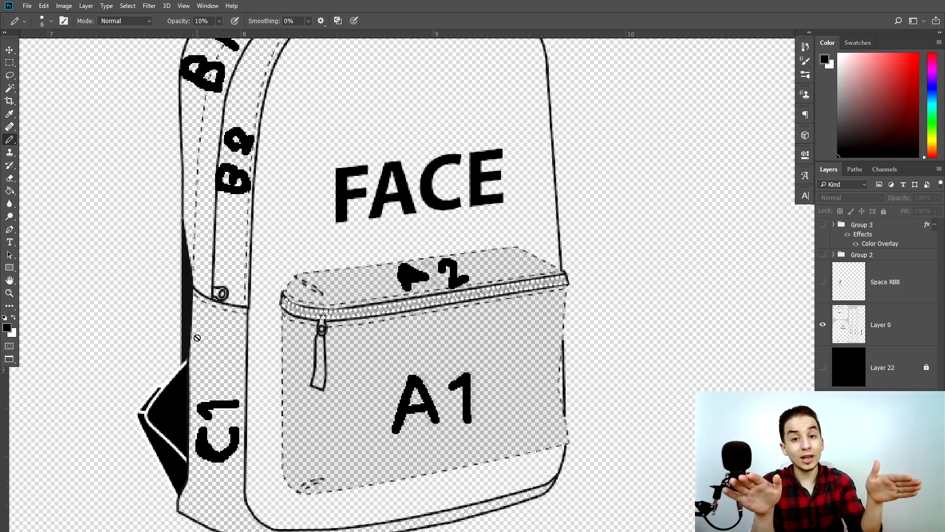
scroll(244, 304, up, 3)
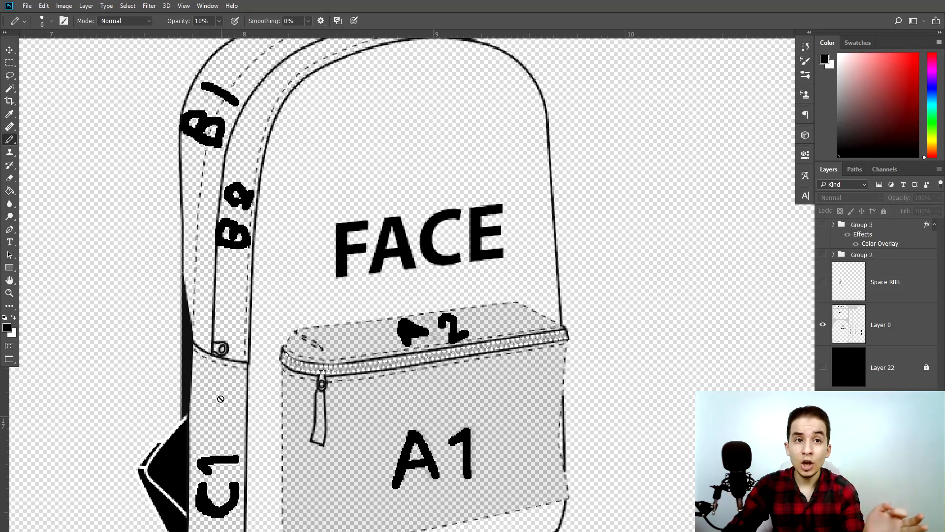
scroll(253, 265, up, 1)
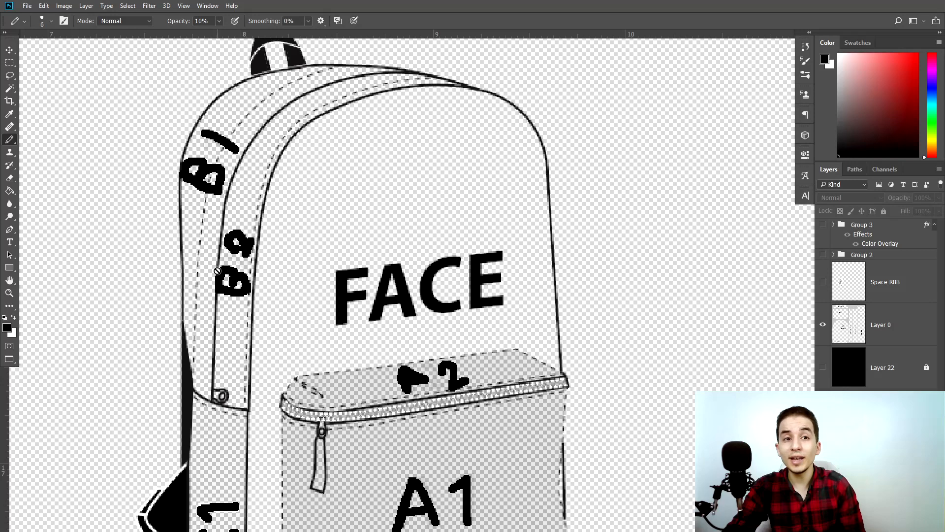
scroll(281, 279, down, 15)
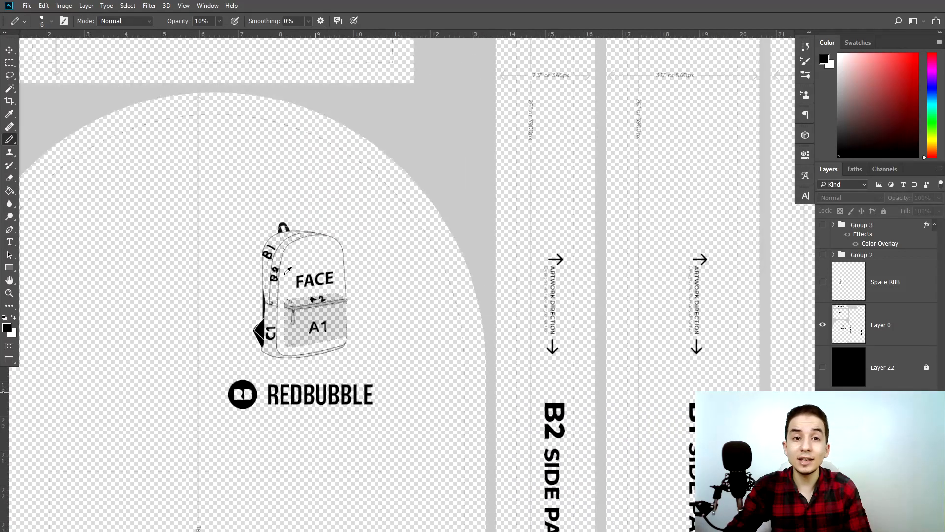
- Examine the A1 front pocket and A2 top pocket panels' dimensions, print bleed and artwork direction
scroll(369, 320, up, 1)
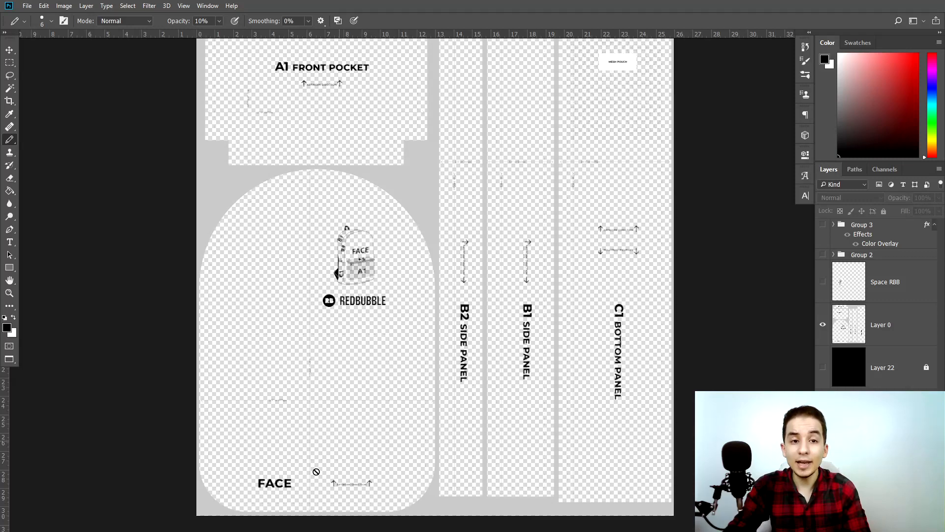
scroll(344, 195, up, 4)
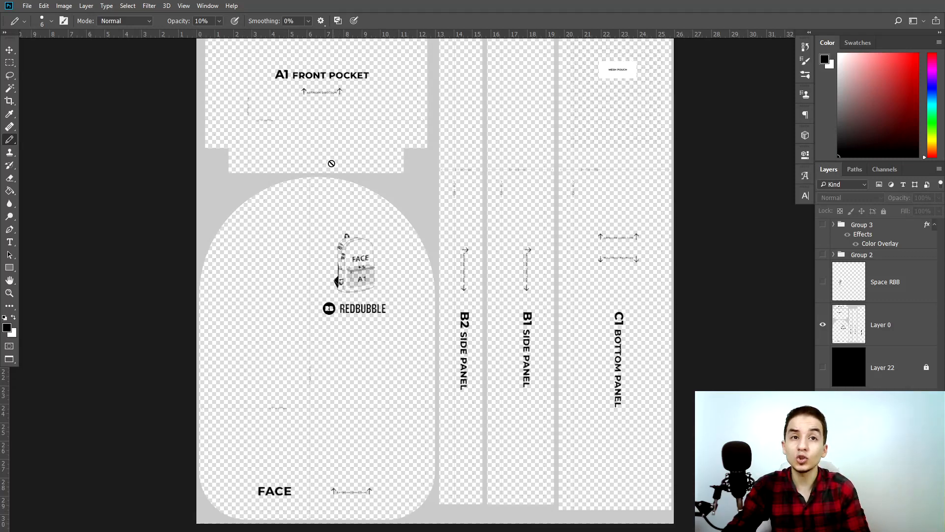
scroll(291, 102, up, 3)
scroll(300, 111, up, 2)
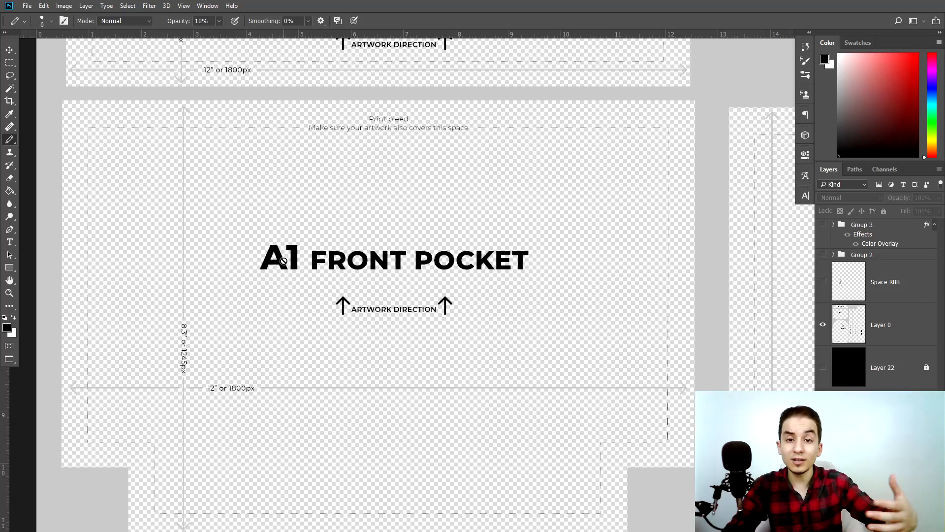
scroll(308, 266, up, 5)
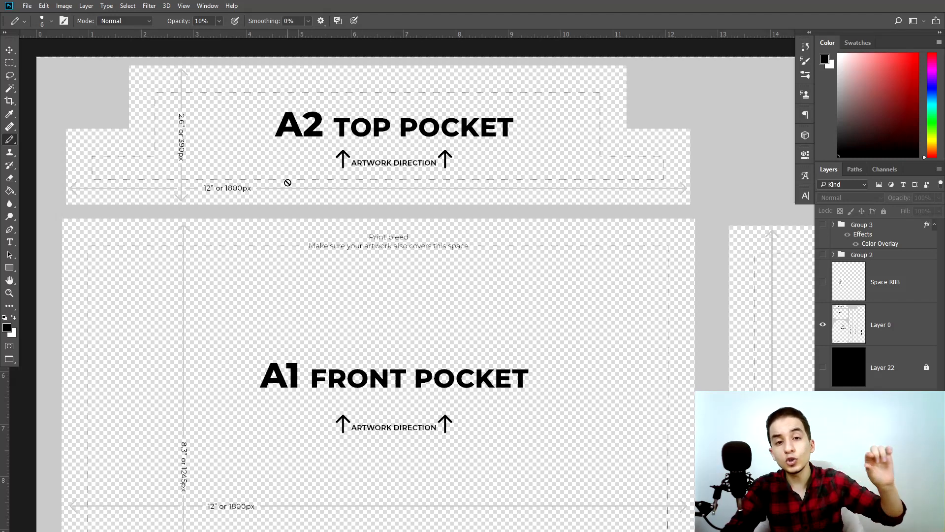
scroll(462, 281, down, 5)
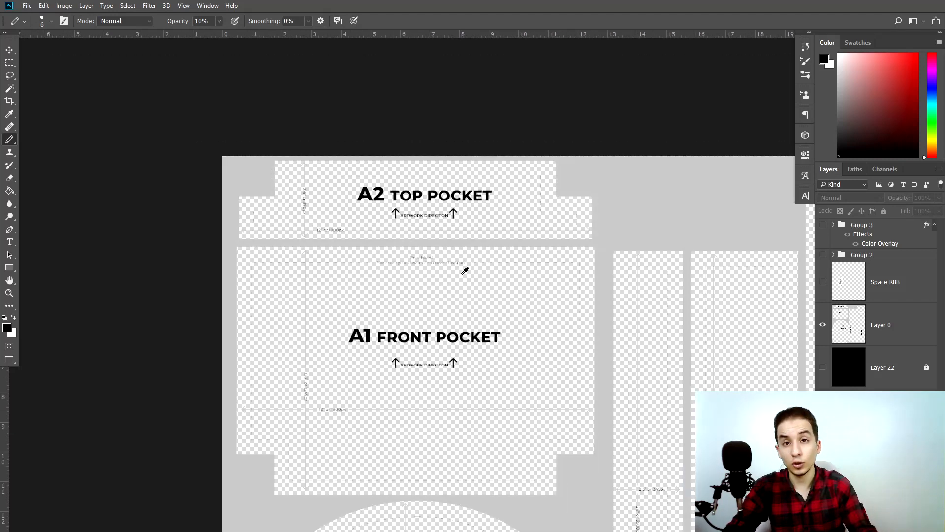
- Examine the B1 and B2 side panels, the C1 bottom panel and the face panel's dashed guides and dimensions
scroll(624, 422, up, 6)
scroll(594, 464, up, 3)
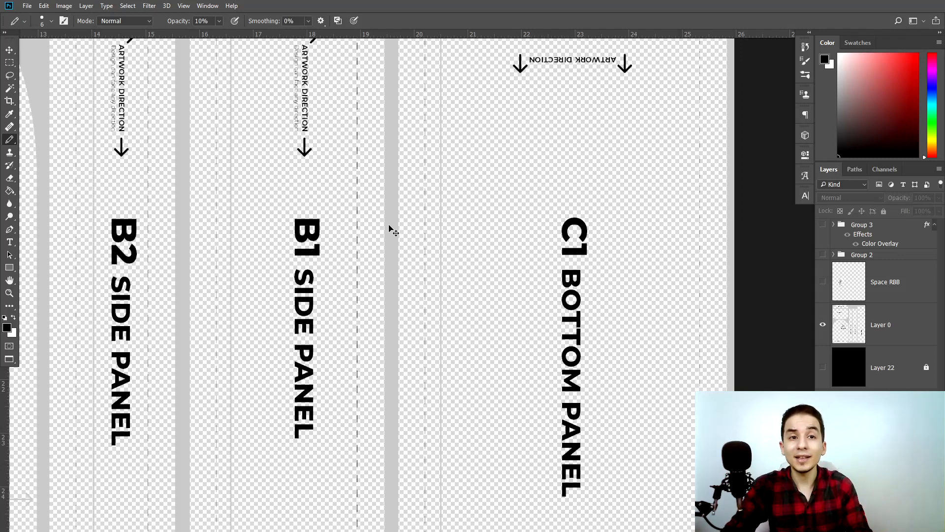
scroll(390, 226, left, 3)
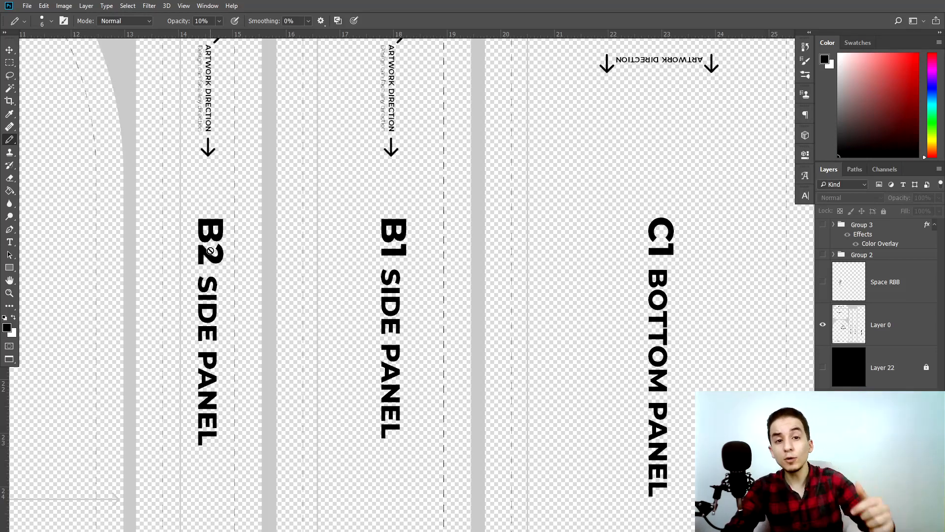
scroll(240, 264, down, 5)
scroll(232, 253, up, 9)
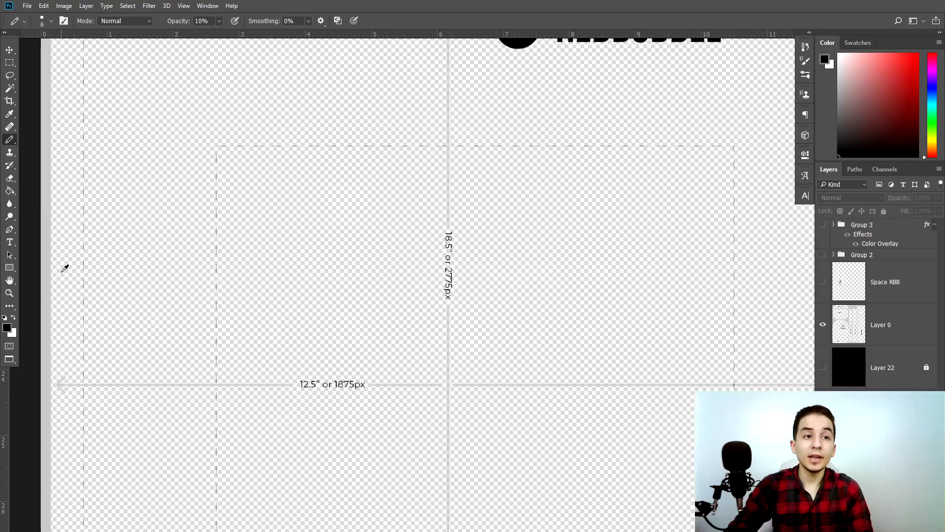
scroll(101, 273, up, 5)
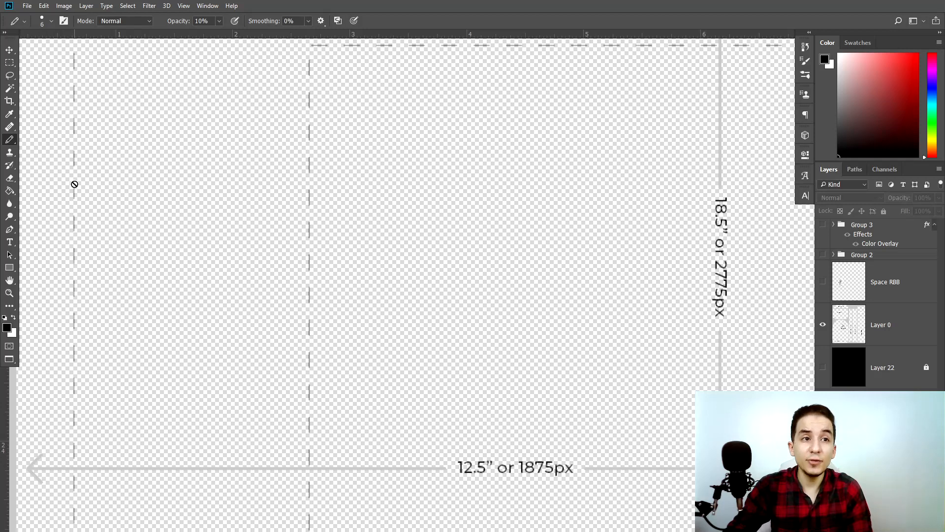
scroll(71, 295, down, 4)
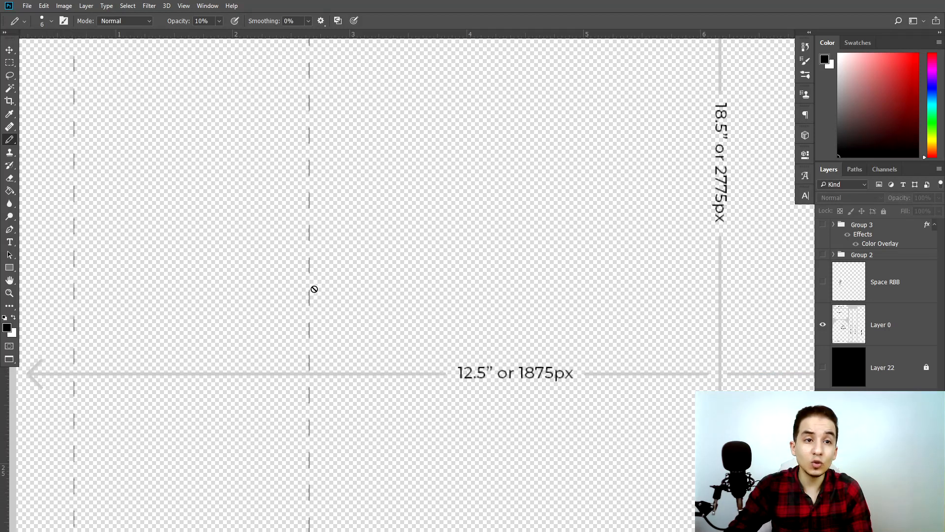
scroll(359, 139, up, 6)
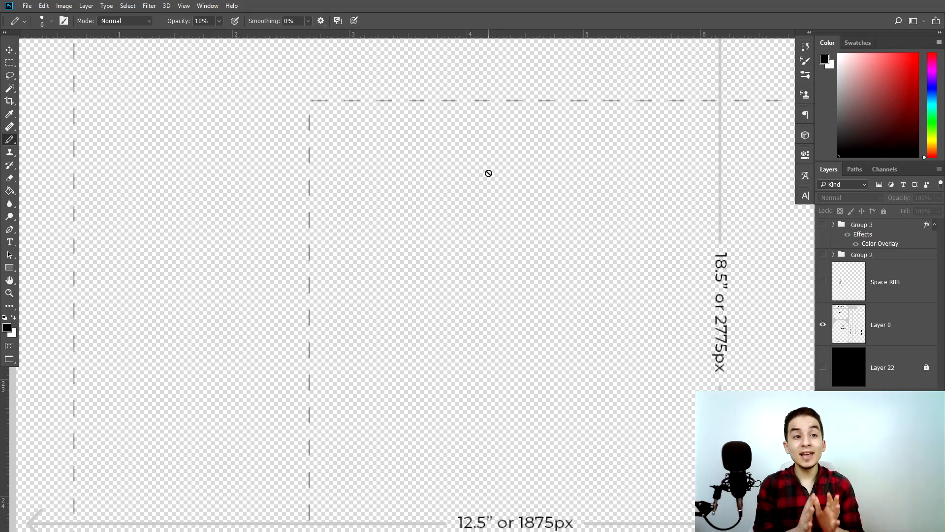
- Show the Space RBB astronaut layer on the template's FACE panel
scroll(352, 196, up, 5)
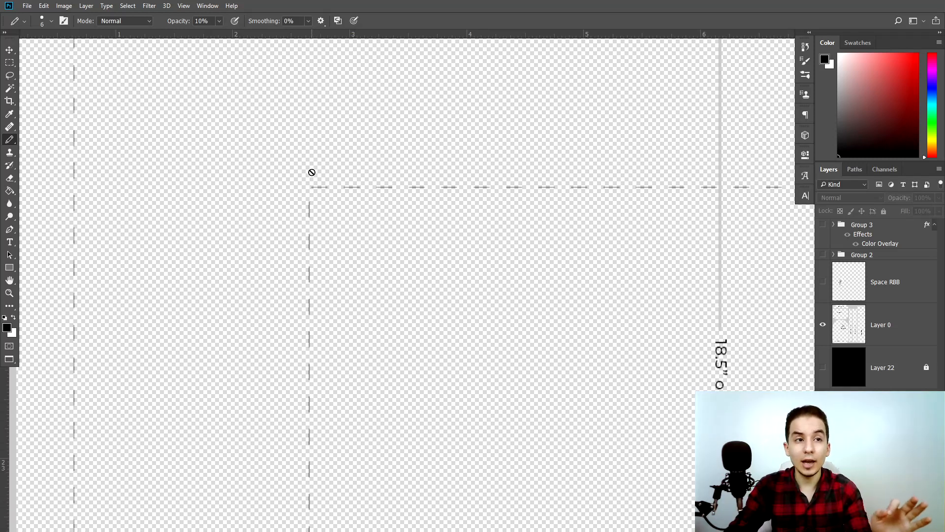
scroll(124, 189, up, 2)
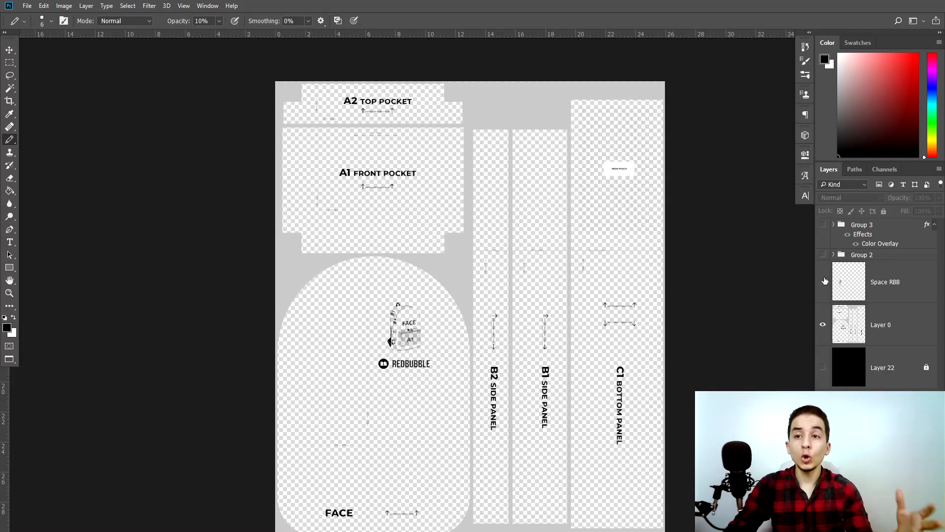
click(824, 281)
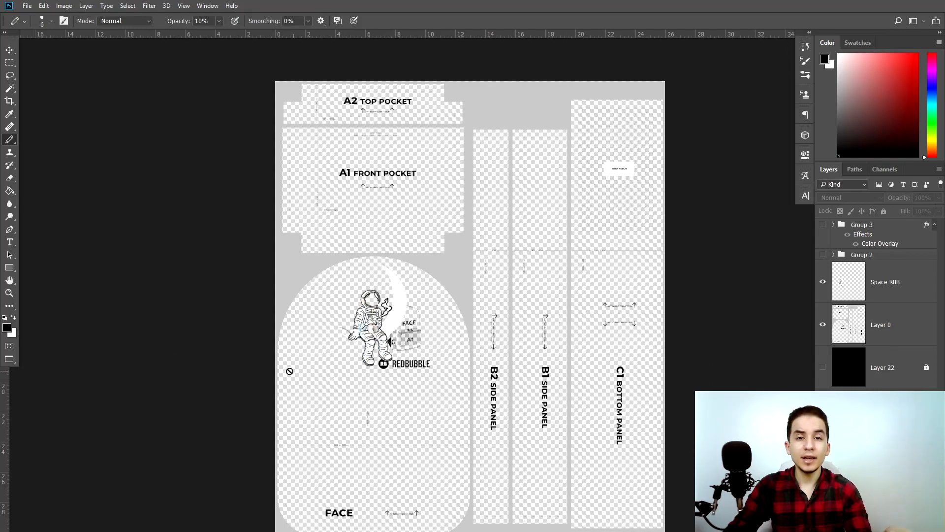
scroll(445, 381, up, 1)
scroll(306, 347, up, 1)
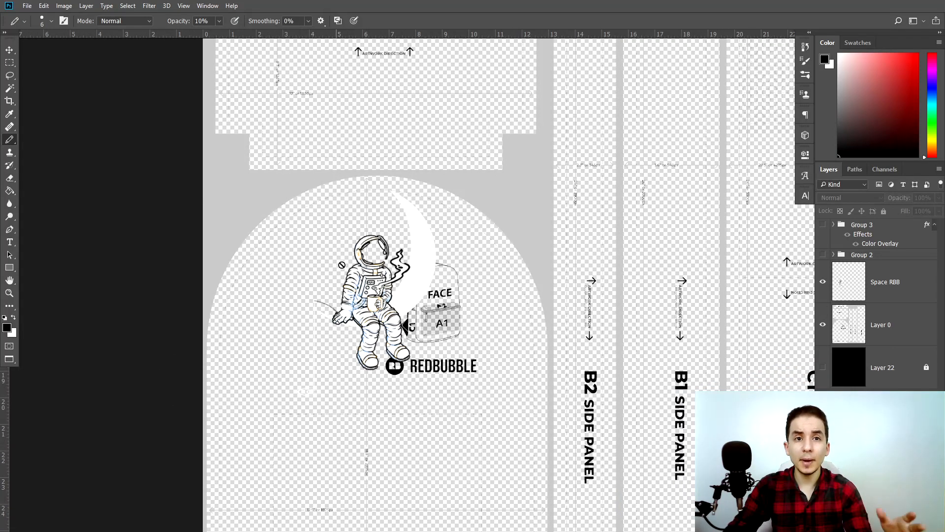
- Show the solid black Layer 22 as the background behind all the backpack panels
click(822, 367)
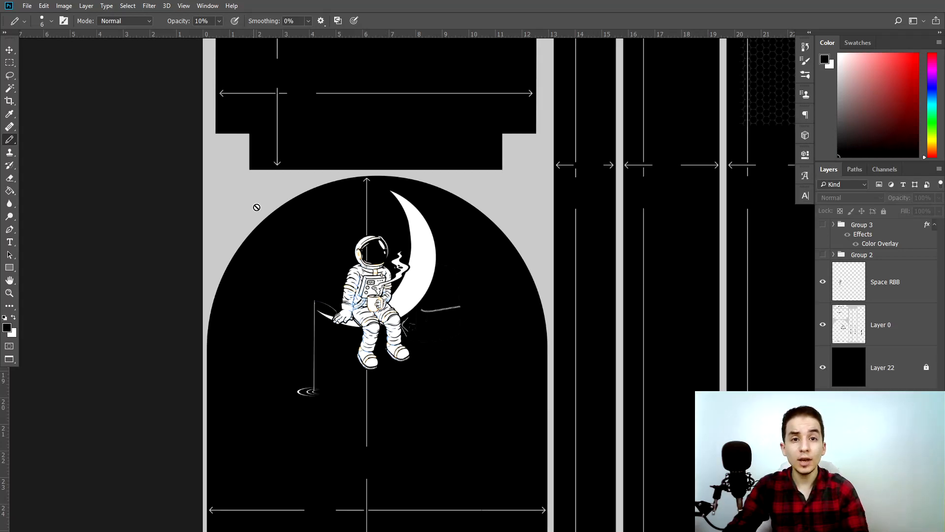
scroll(499, 266, down, 3)
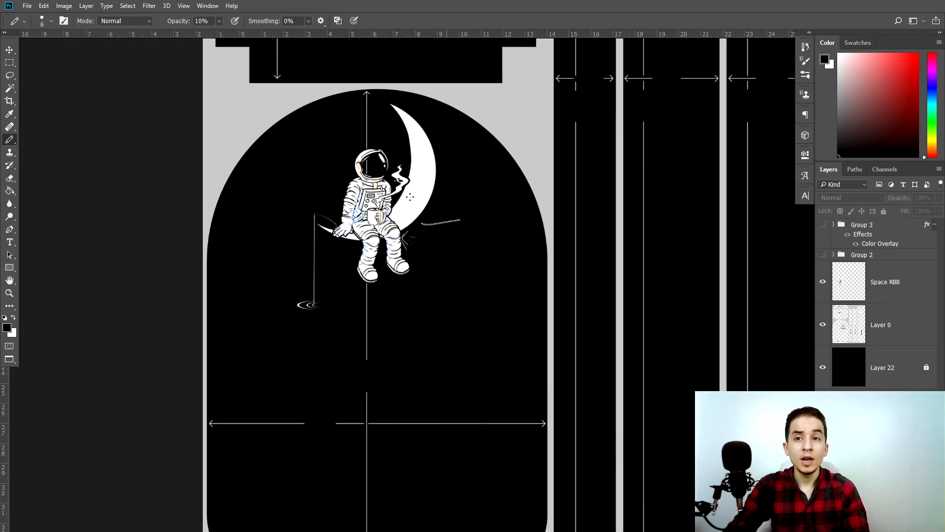
scroll(410, 197, down, 2)
scroll(413, 195, up, 3)
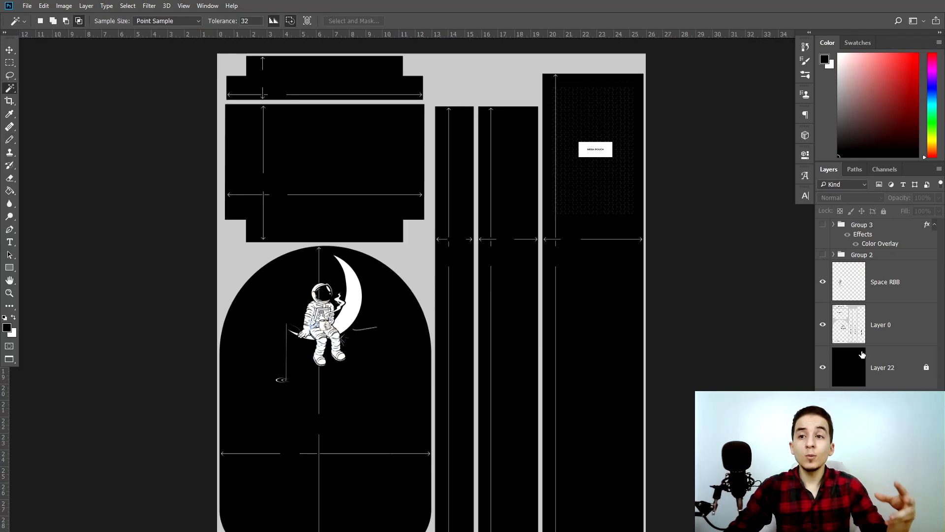
- Show the Group 2 starfield across all panels, toggling the black Layer 22 off and back on to compare with the template guides
click(822, 255)
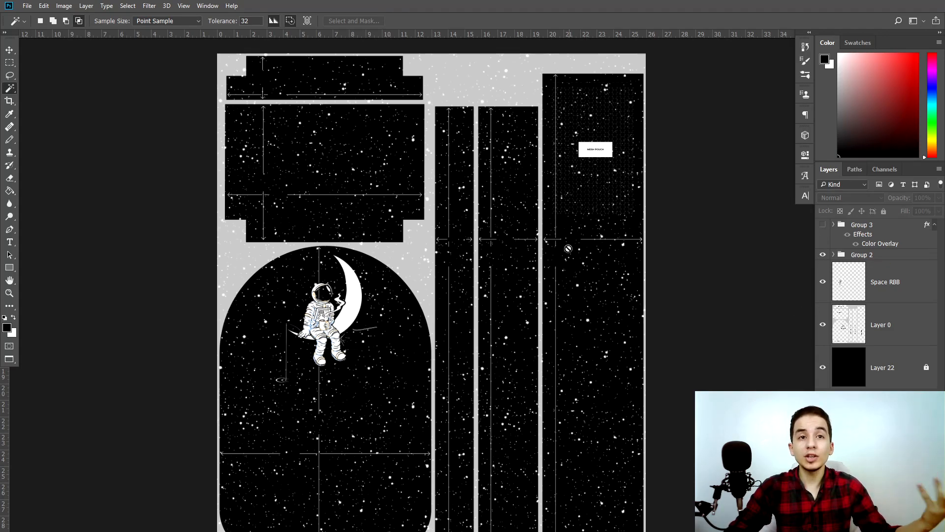
scroll(367, 148, up, 3)
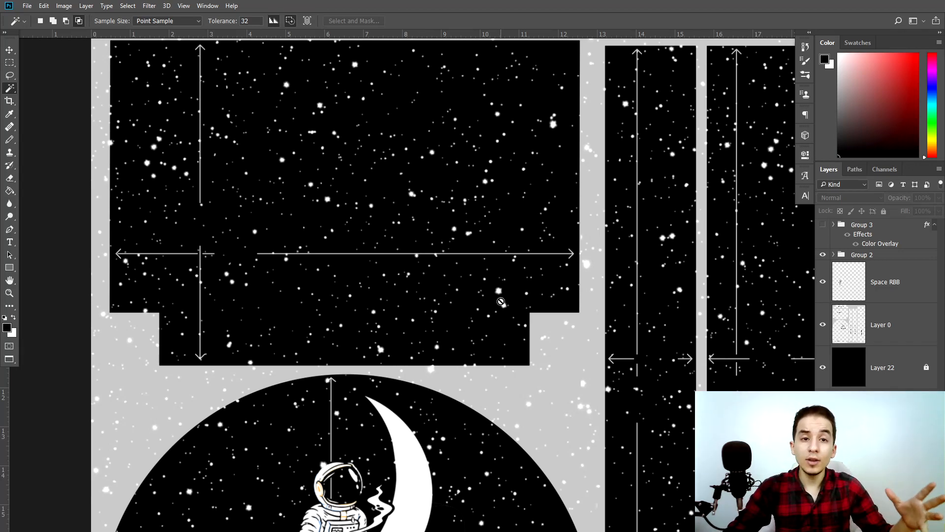
click(823, 370)
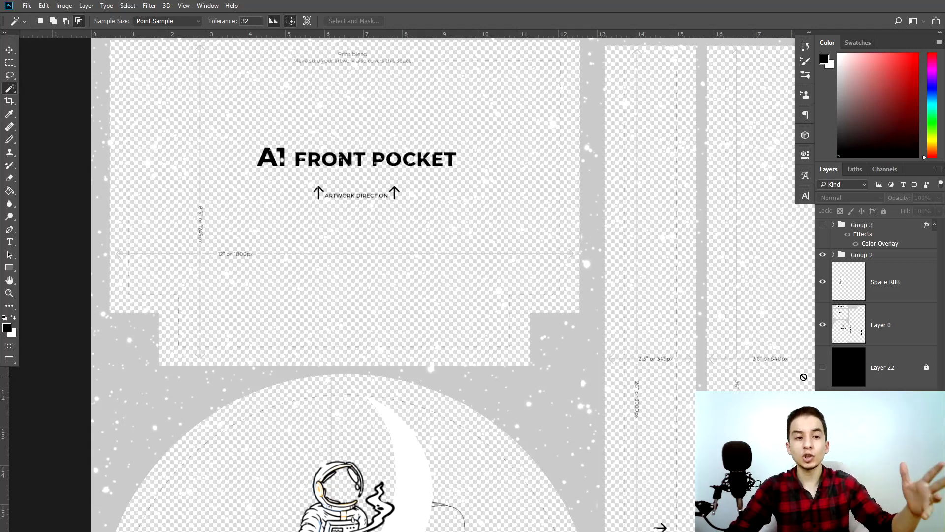
scroll(418, 416, down, 2)
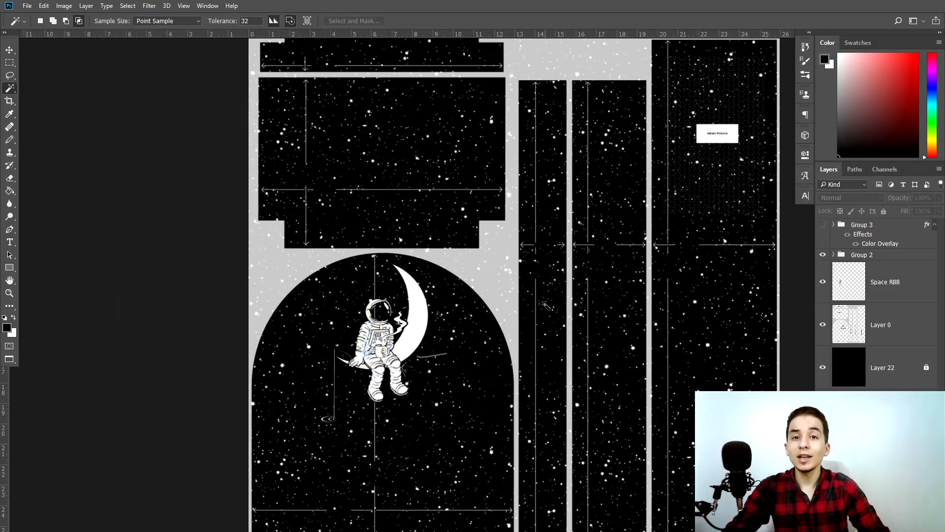
scroll(582, 327, down, 3)
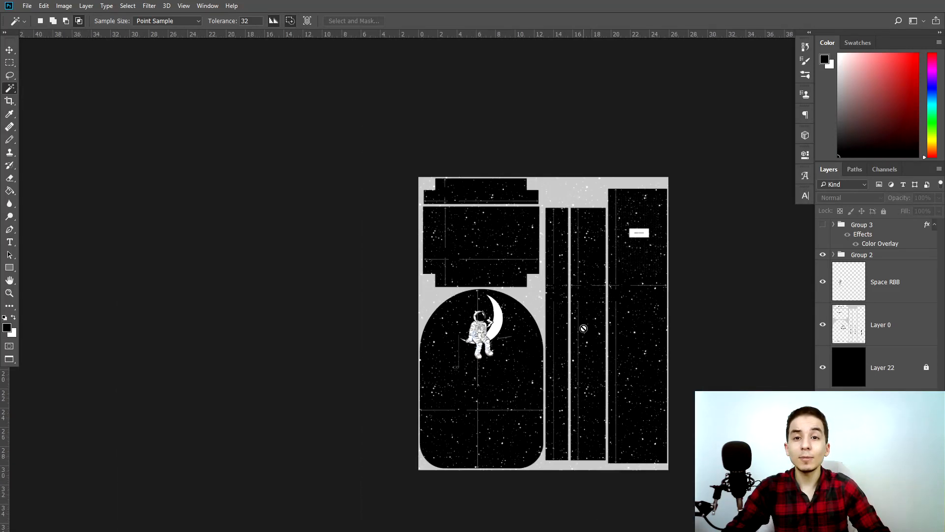
scroll(604, 363, up, 2)
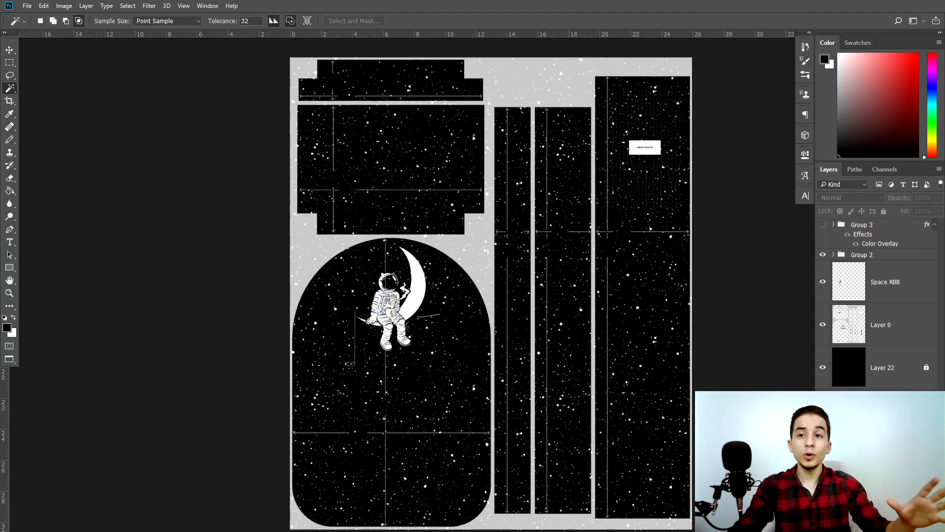
- Show the Group 3 space drawings and inspect the sun placed on the A1 front pocket
click(823, 225)
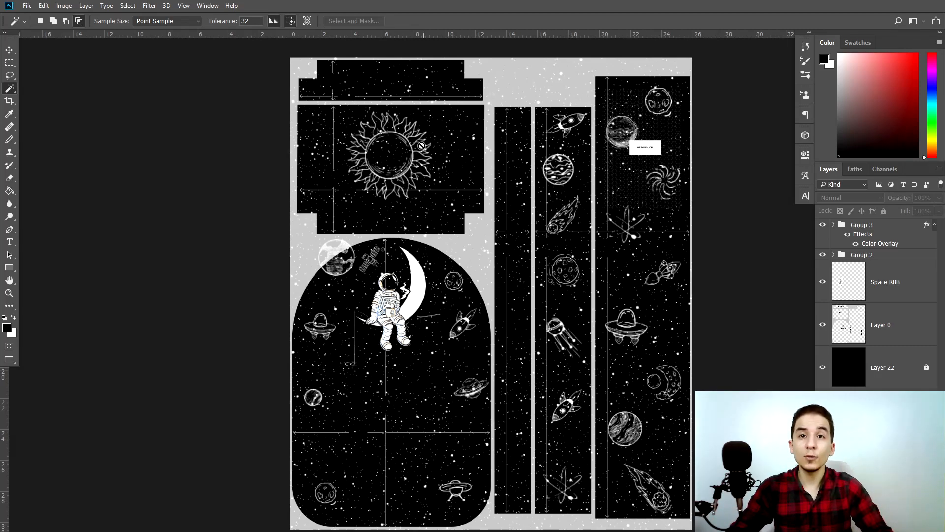
scroll(422, 146, up, 1)
scroll(402, 152, up, 3)
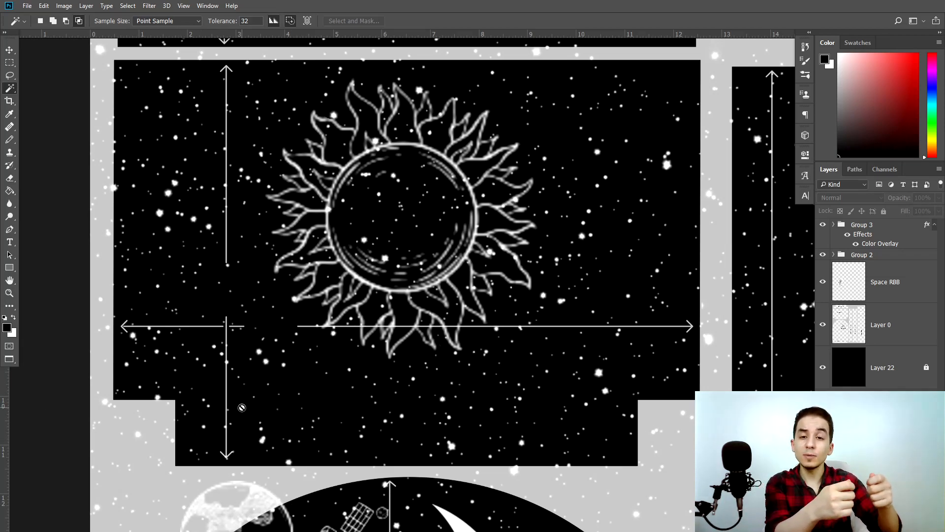
scroll(242, 408, up, 5)
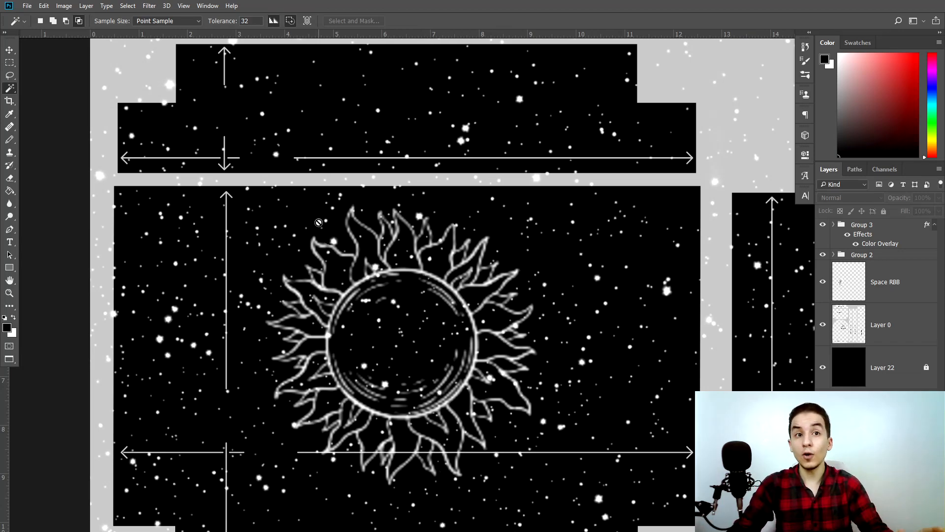
- Examine how the astronaut, planets, rocket and flying saucers are arranged on the FACE panel
scroll(464, 302, down, 7)
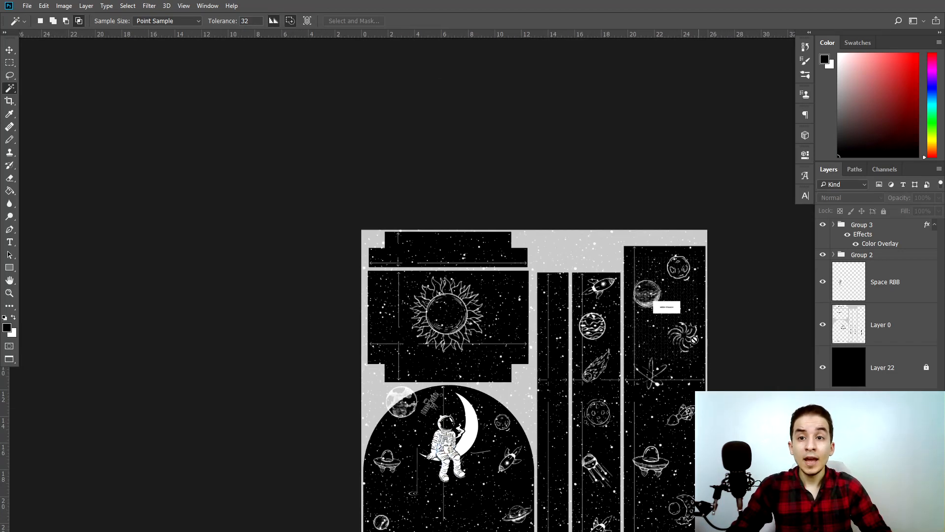
scroll(466, 303, down, 5)
scroll(477, 411, up, 3)
scroll(485, 391, down, 3)
scroll(397, 137, up, 5)
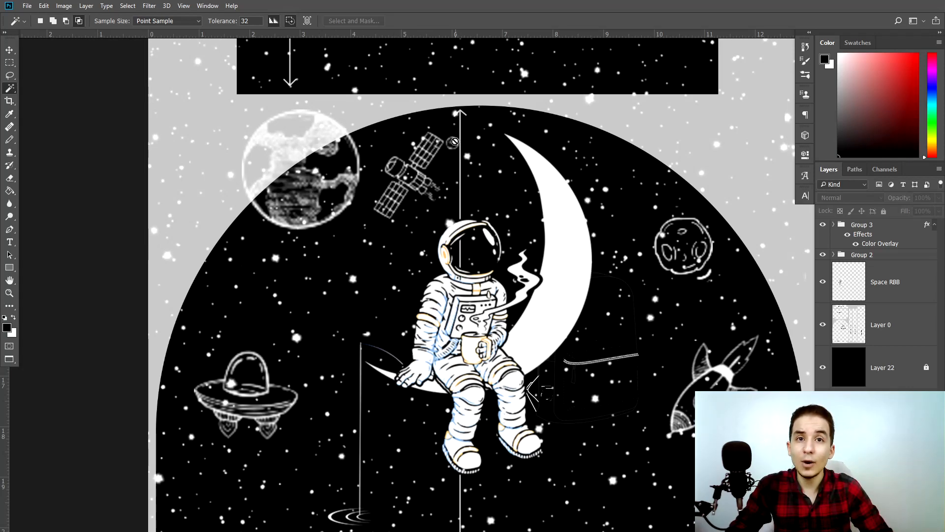
scroll(457, 142, down, 5)
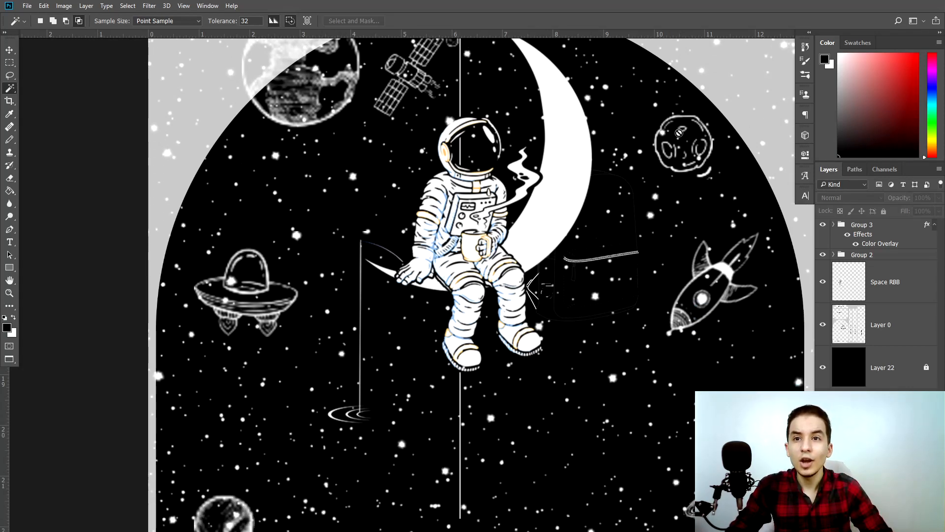
scroll(713, 138, down, 4)
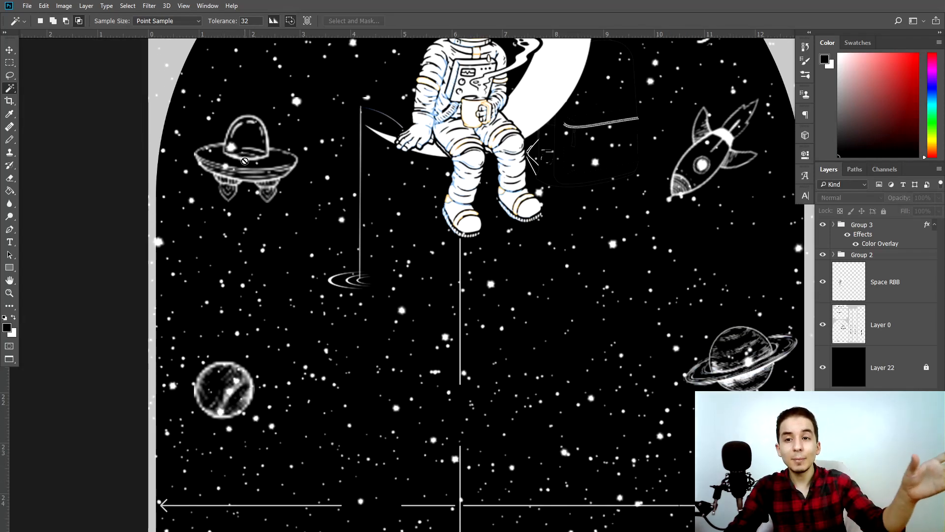
scroll(754, 293, down, 2)
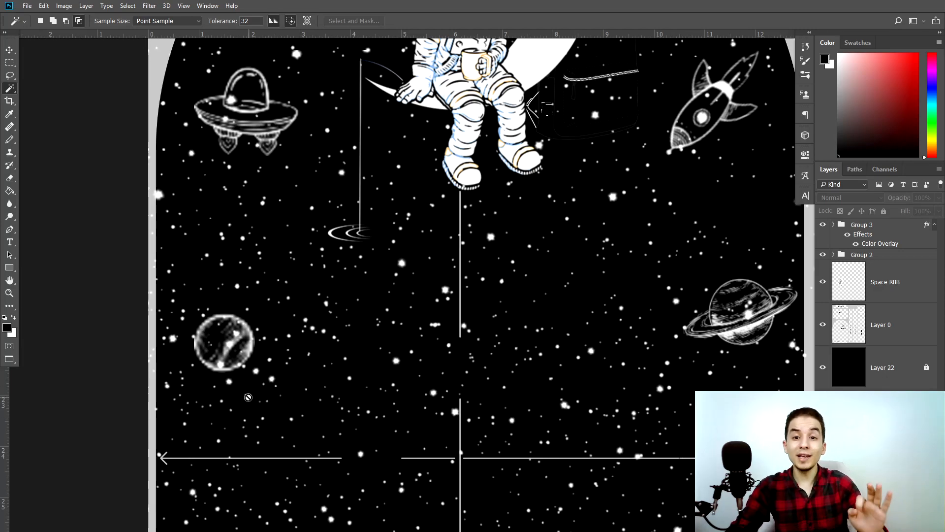
scroll(369, 326, down, 5)
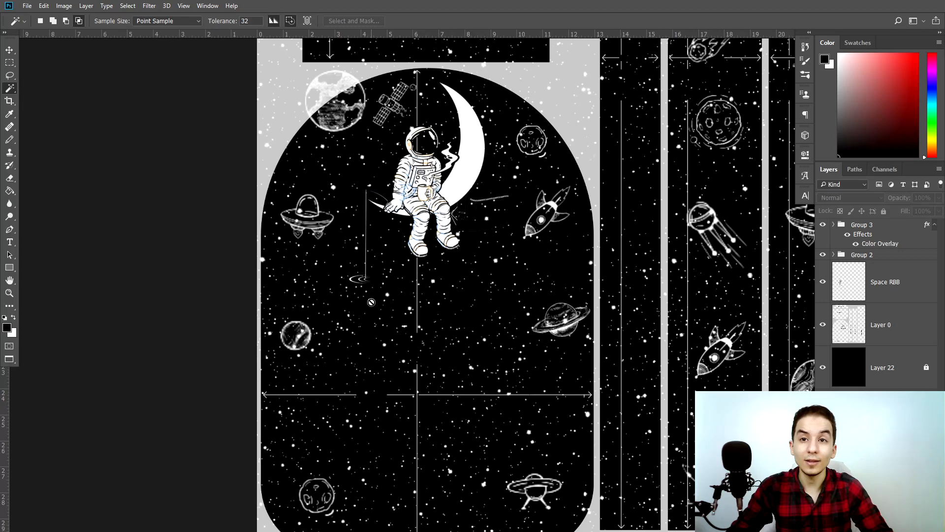
- Examine the arrangement of the space drawings on the side panels and the C1 bottom panel, including the mesh pouch area
scroll(577, 169, up, 2)
scroll(493, 111, up, 3)
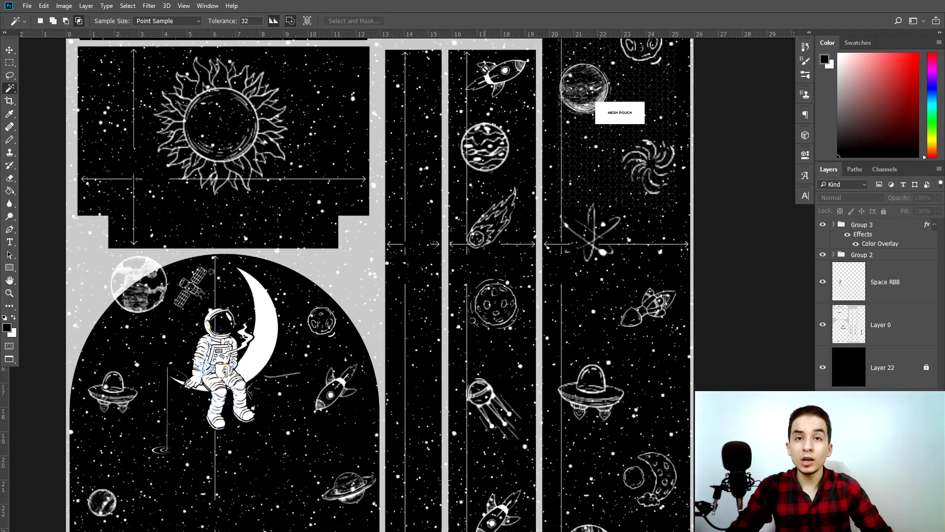
scroll(512, 196, down, 5)
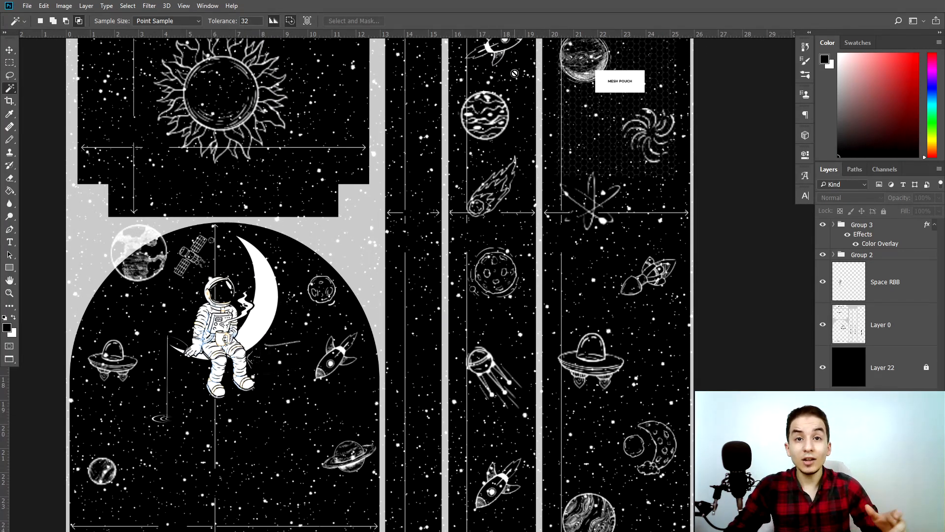
scroll(512, 196, down, 3)
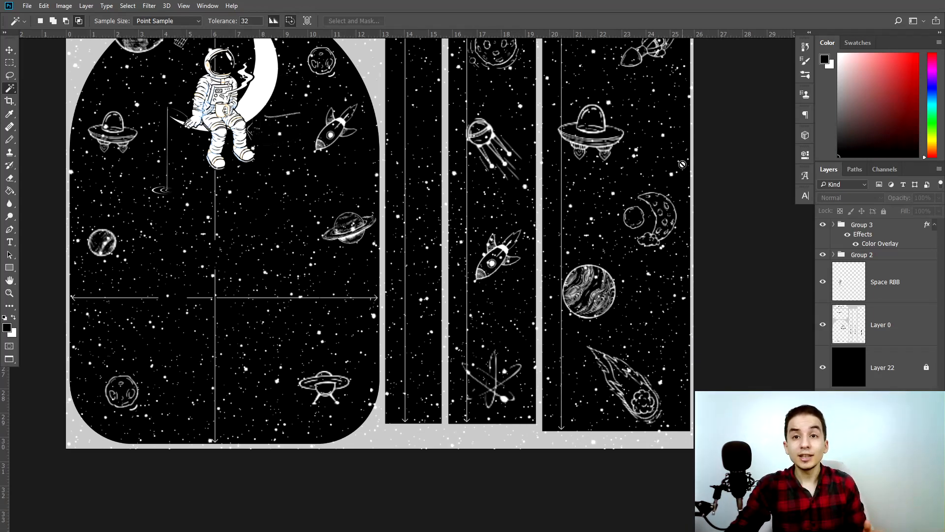
scroll(682, 164, up, 5)
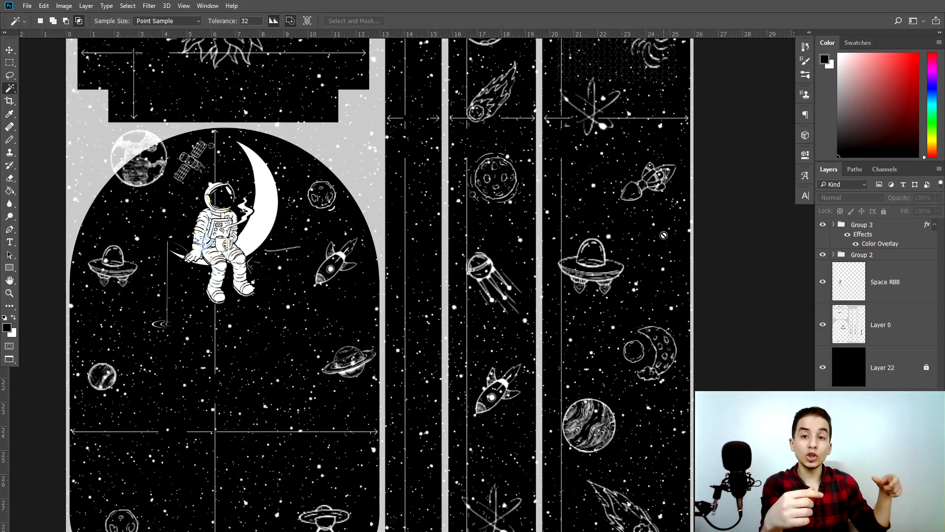
scroll(664, 237, up, 8)
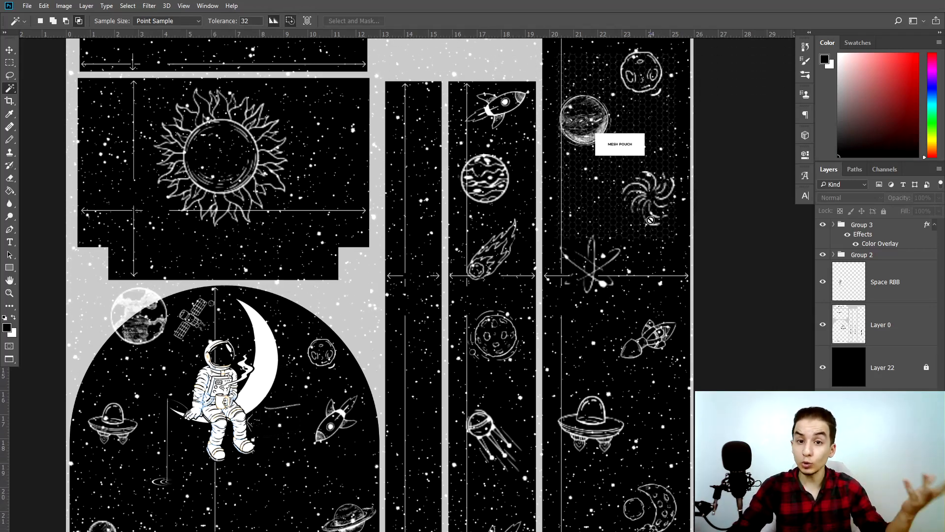
scroll(646, 212, up, 2)
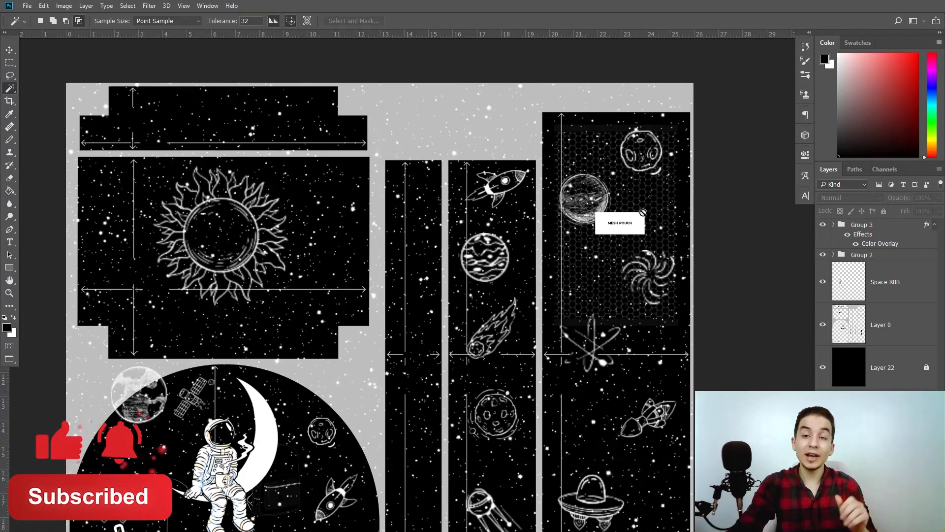
scroll(643, 166, down, 1)
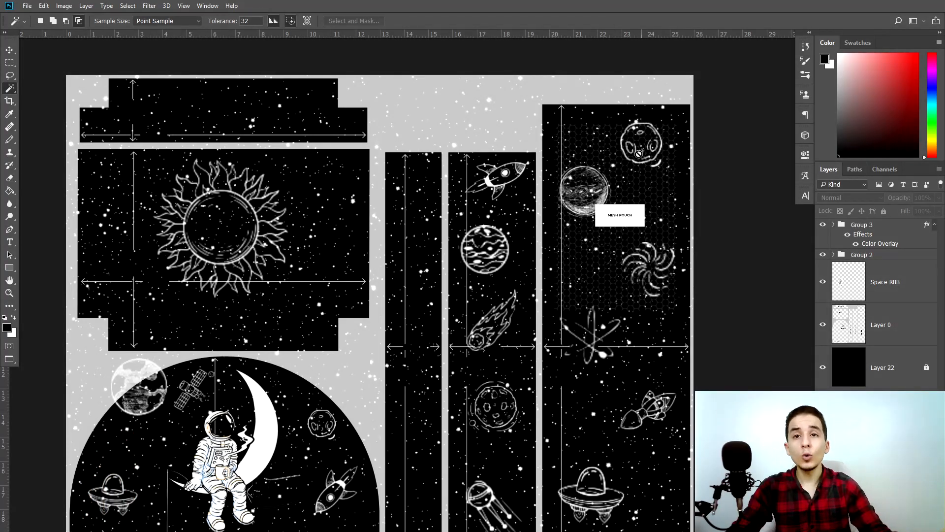
scroll(640, 203, down, 2)
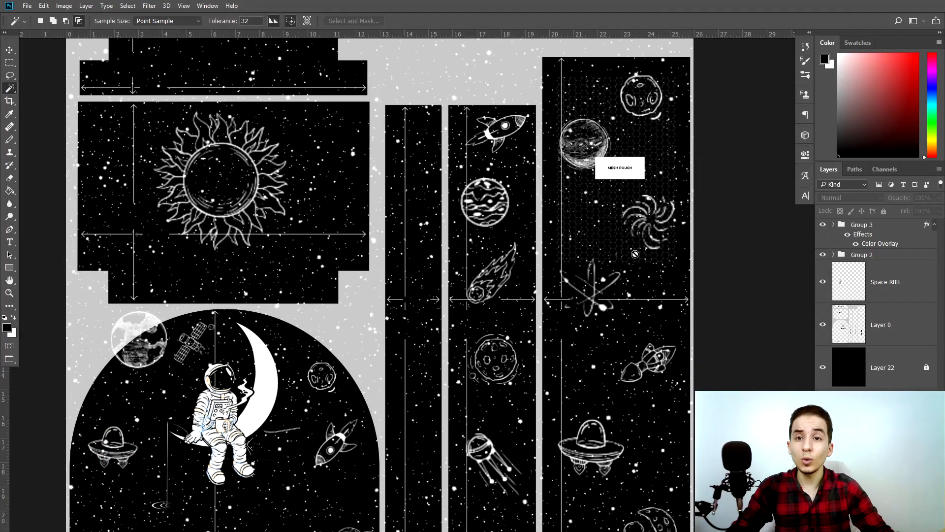
scroll(638, 244, down, 4)
scroll(639, 266, down, 4)
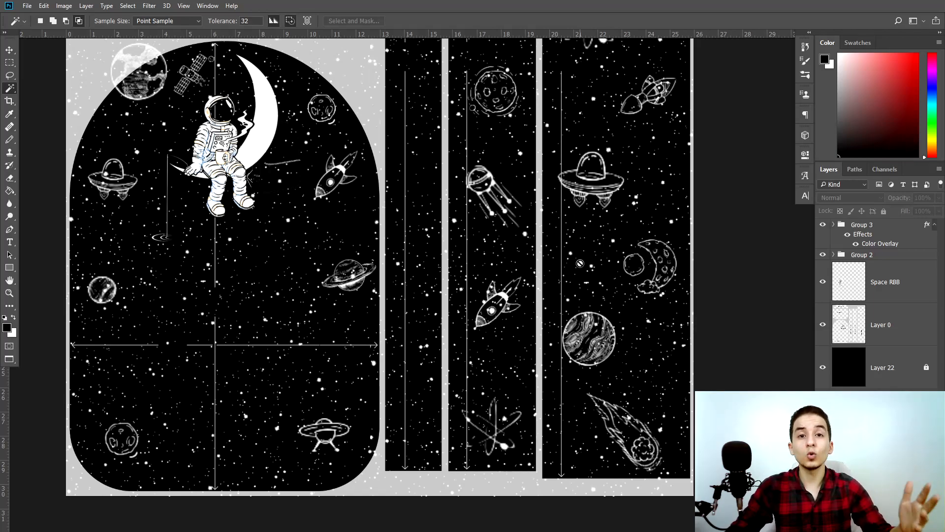
- Review the complete backpack layout across all panels and expand Group 2 to view its contents
key(ctrl+minus)
key(ctrl+minus)
key(ctrl+minus)
scroll(599, 239, up, 4)
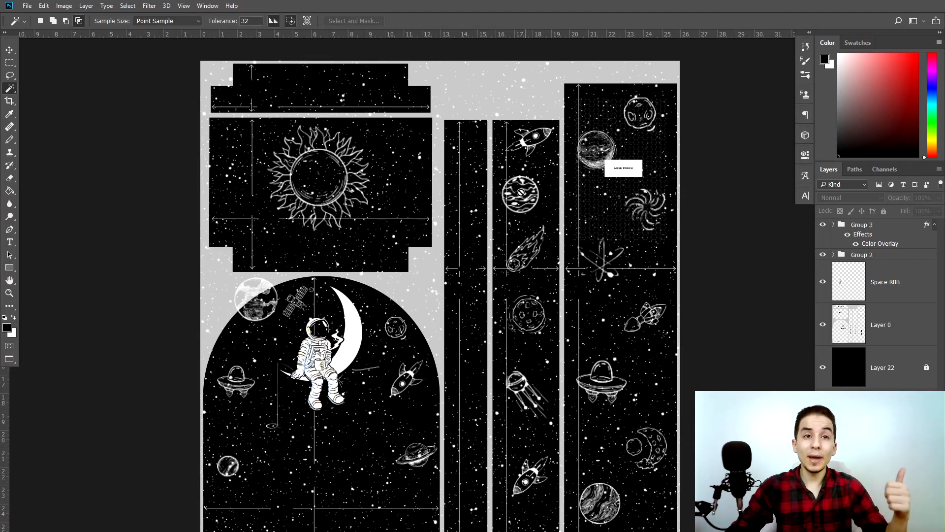
scroll(395, 163, up, 3)
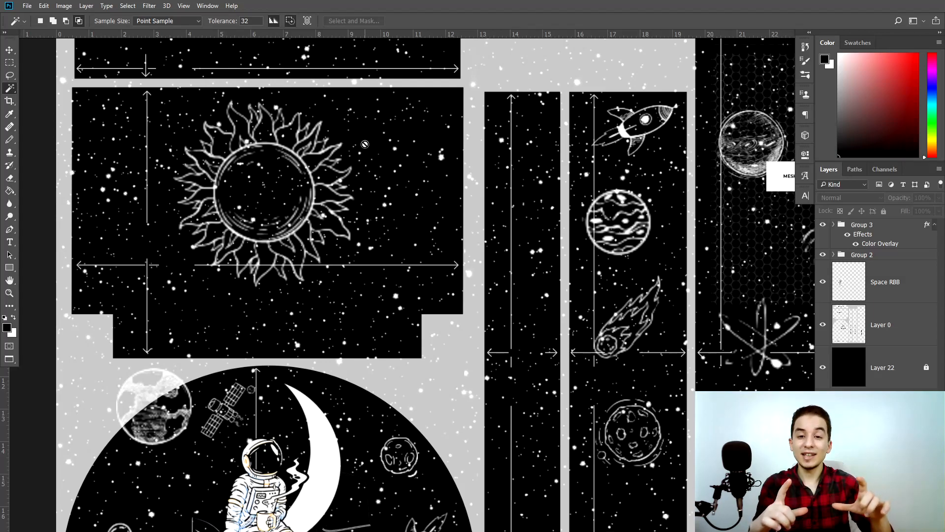
scroll(366, 145, down, 5)
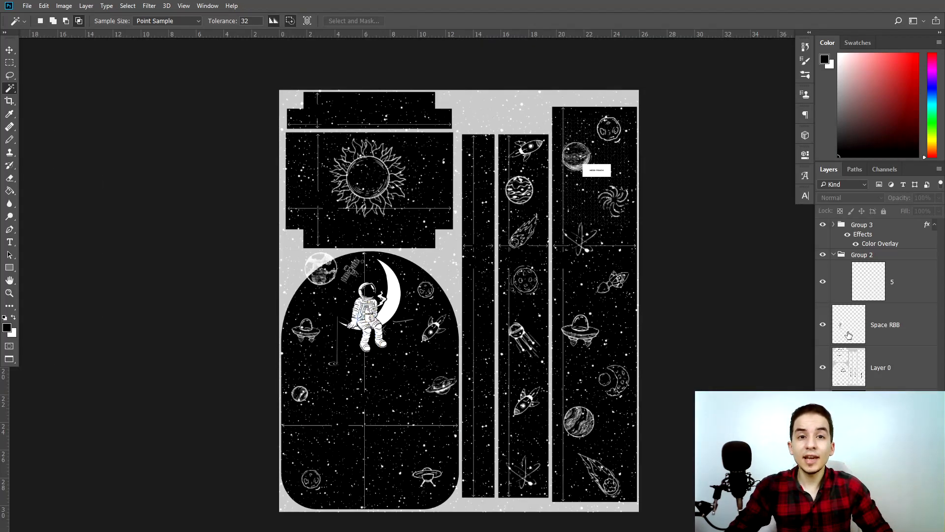
drag(851, 325, 422, 321)
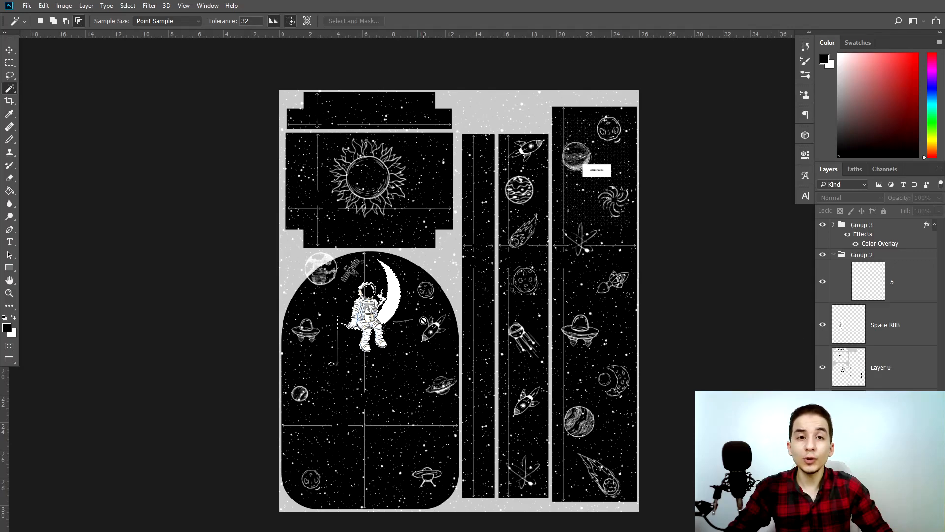
- Expand the selection around the astronaut and crescent moon by 35 pixels
scroll(388, 323, up, 4)
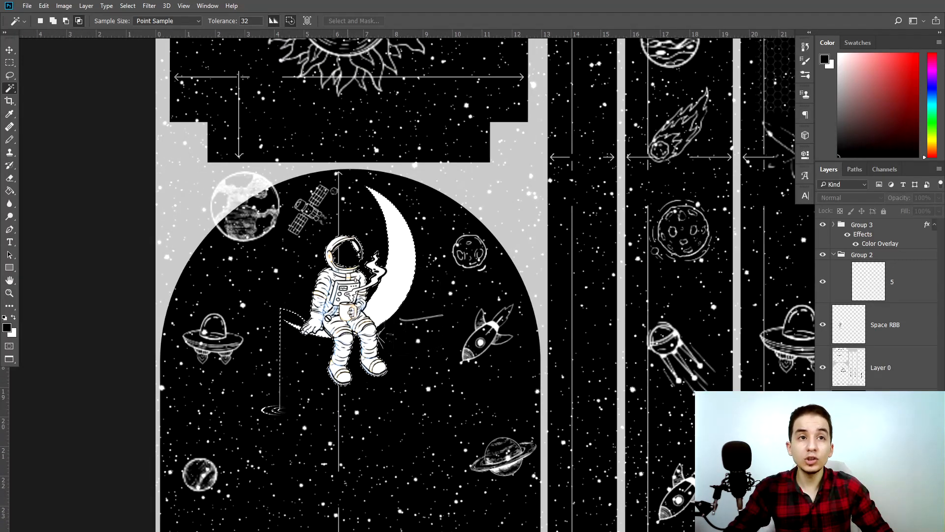
click(128, 5)
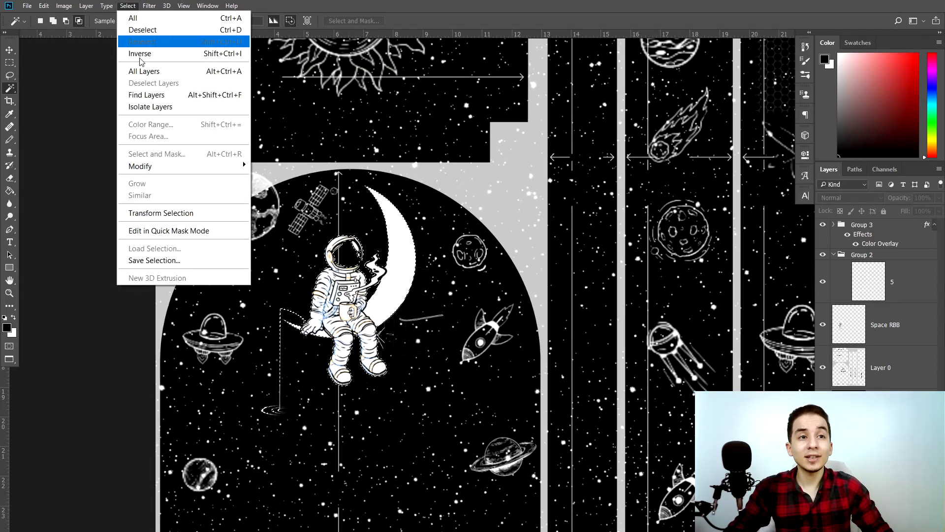
mouse_move(236, 166)
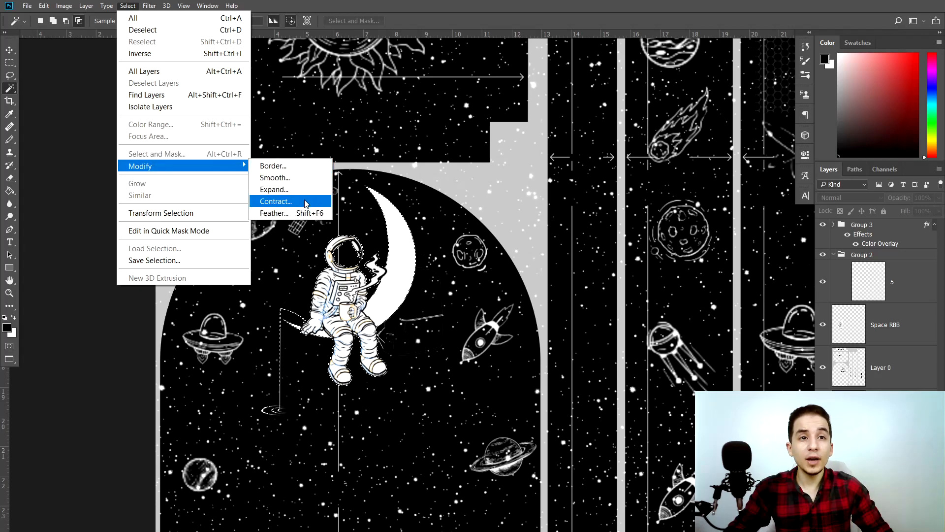
click(278, 195)
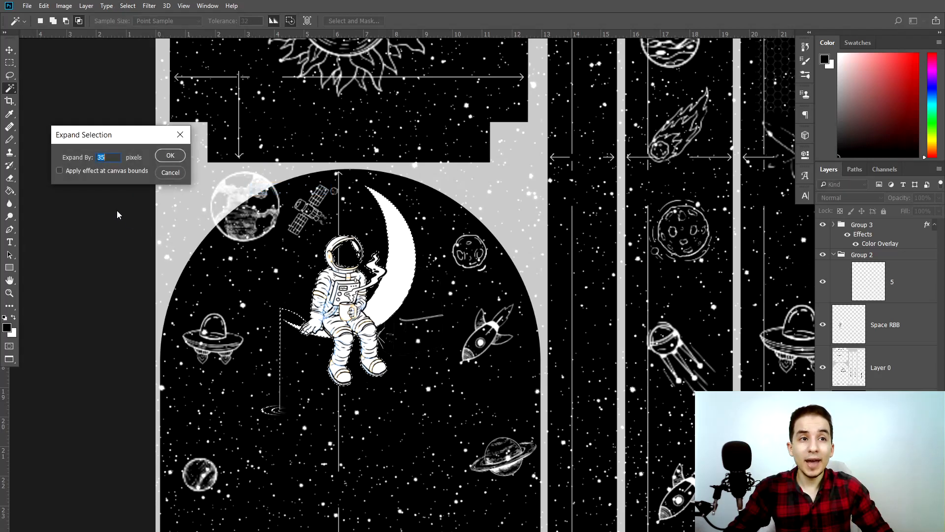
click(170, 155)
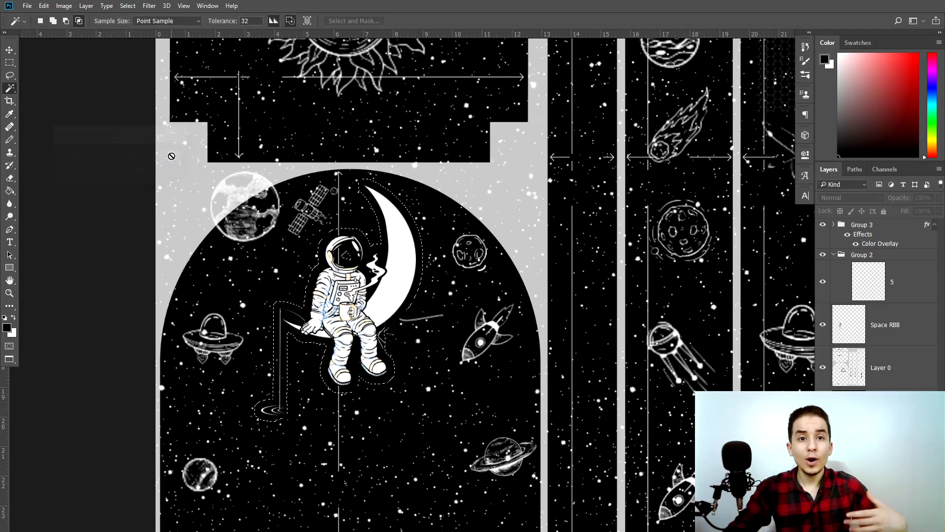
- Make layer 5 in Group 2 active and clear the selection around the astronaut and moon
scroll(336, 359, up, 4)
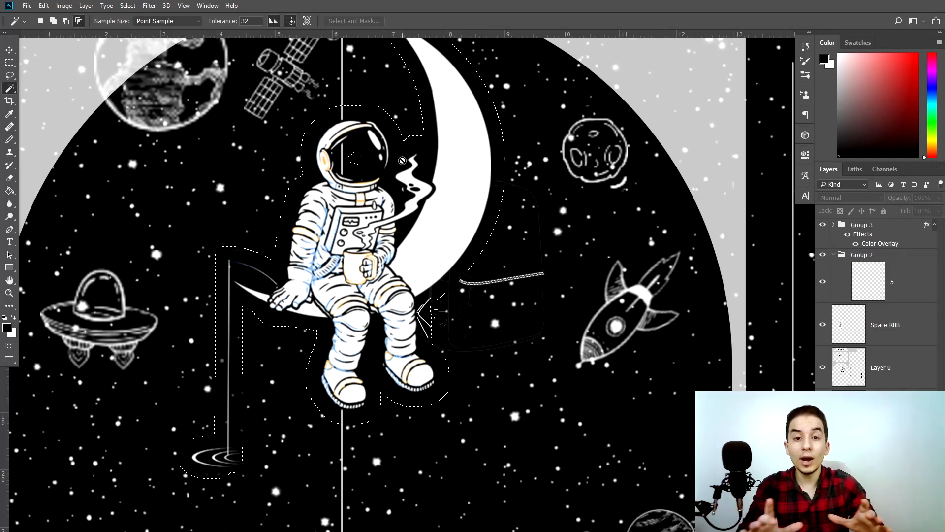
click(916, 294)
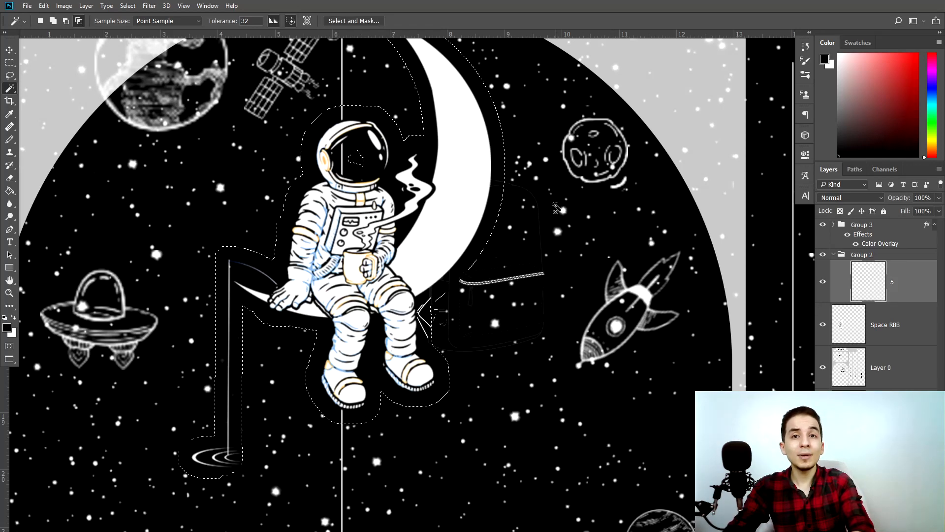
scroll(217, 277, up, 1)
scroll(311, 241, down, 3)
key(ctrl+d)
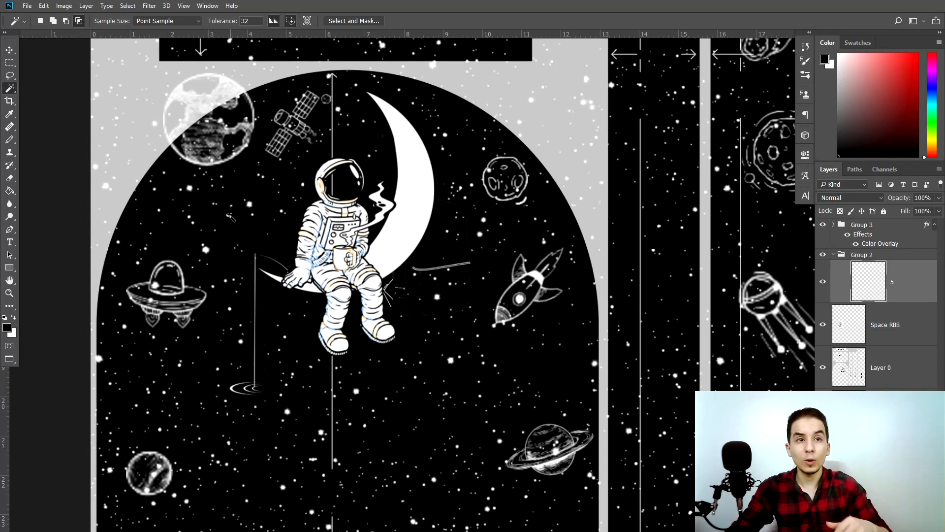
- Examine the stars overlapping the flying saucer and sun, and the selection outlines around all the space drawings
scroll(123, 337, up, 4)
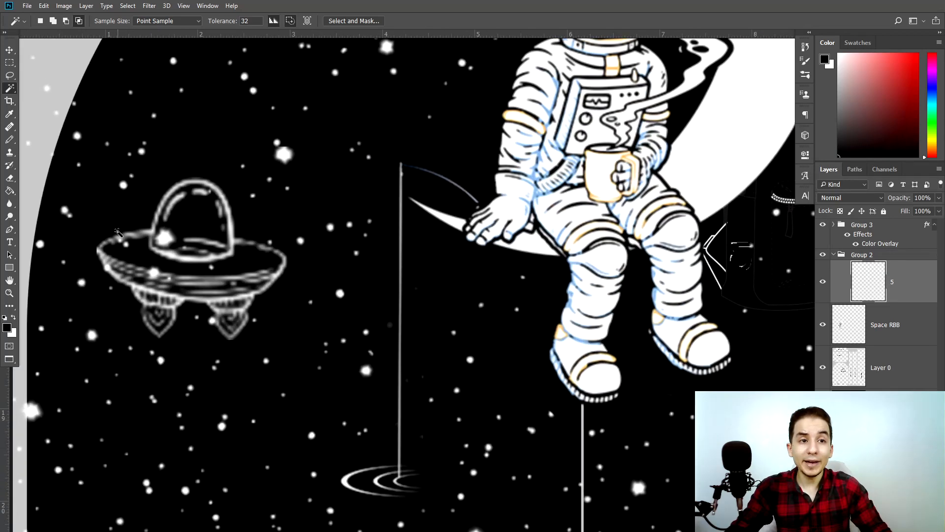
scroll(139, 301, down, 6)
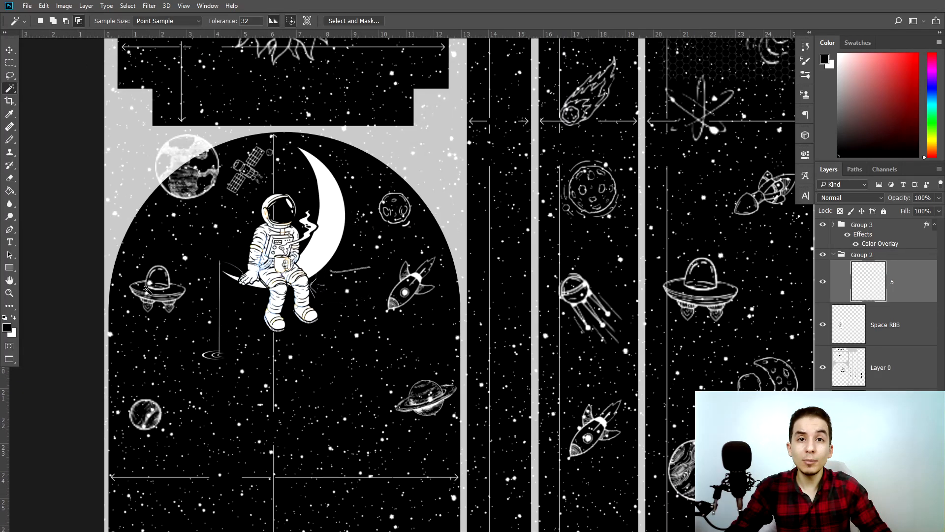
scroll(199, 162, up, 5)
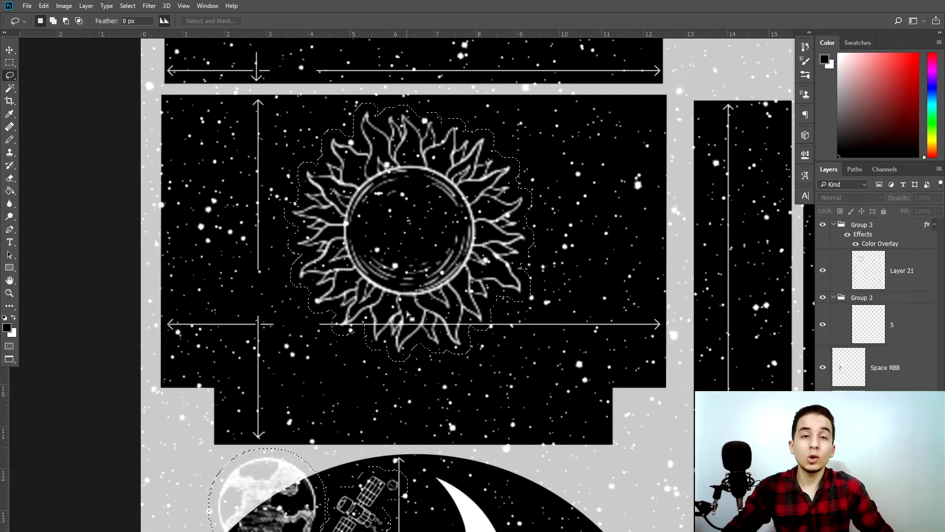
scroll(407, 311, down, 2)
scroll(406, 313, down, 1)
scroll(556, 384, down, 3)
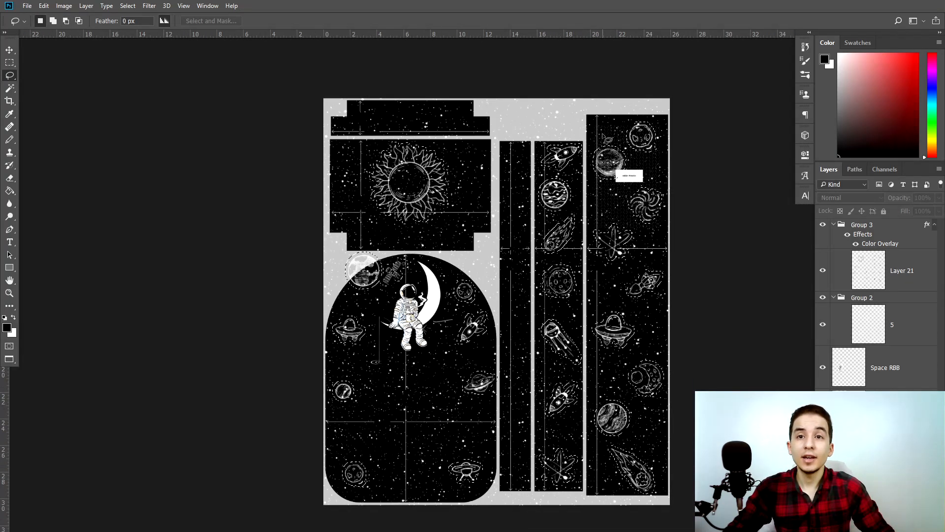
scroll(331, 78, up, 1)
scroll(462, 218, up, 2)
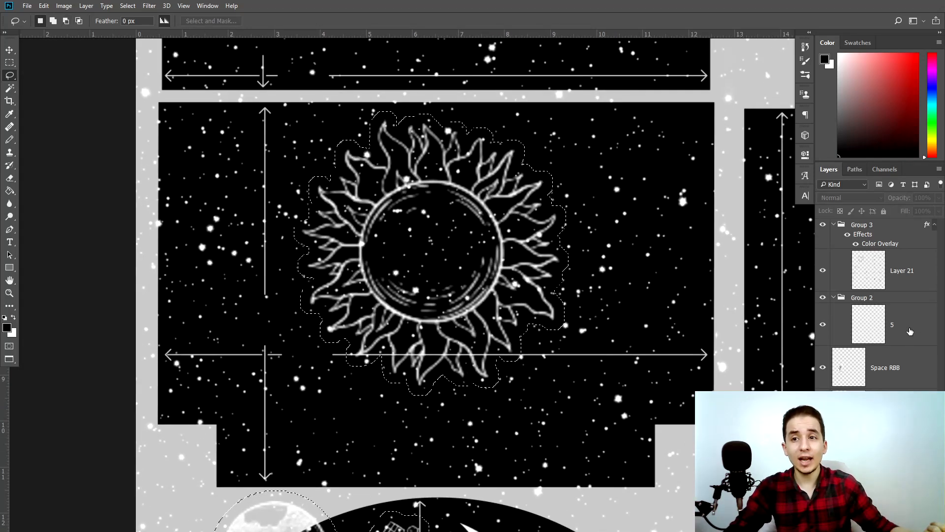
- On layer 5, black out the stars inside the selection around the sun and other drawings, and clear the selection
click(908, 340)
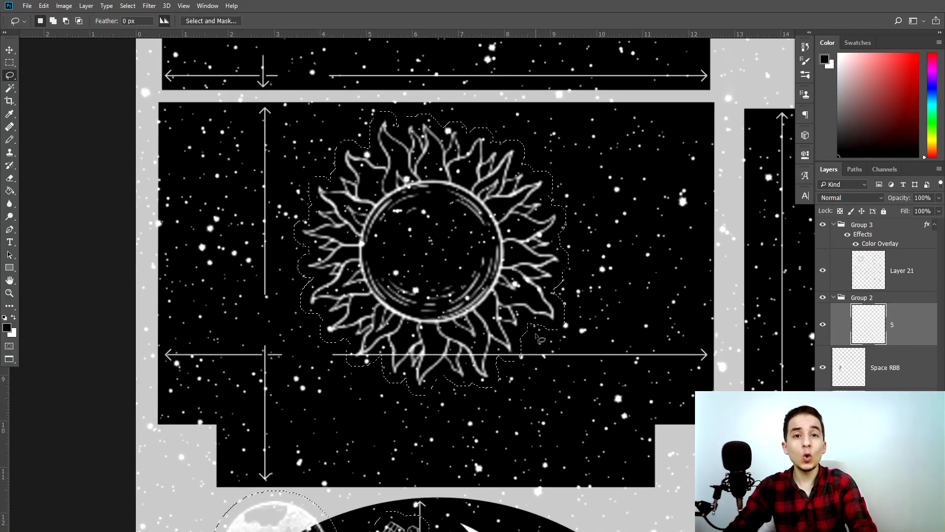
scroll(433, 241, down, 5)
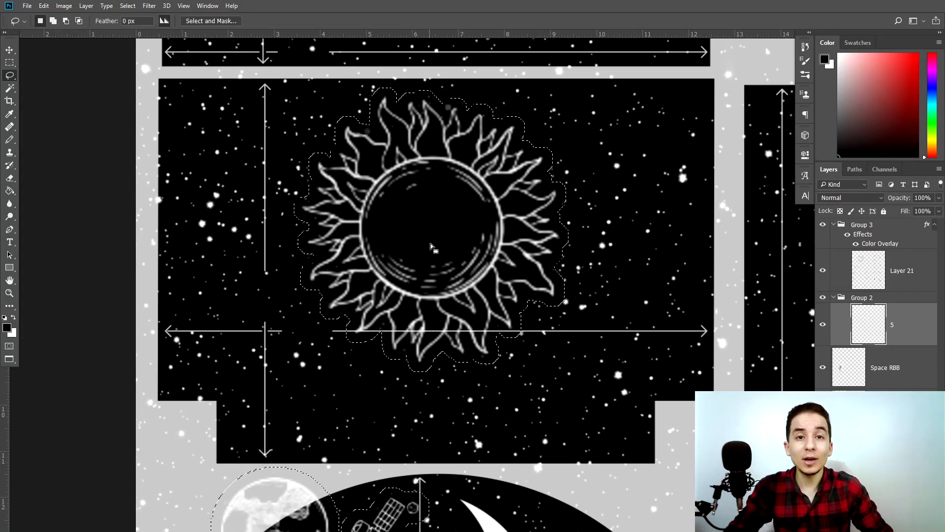
scroll(393, 423, down, 8)
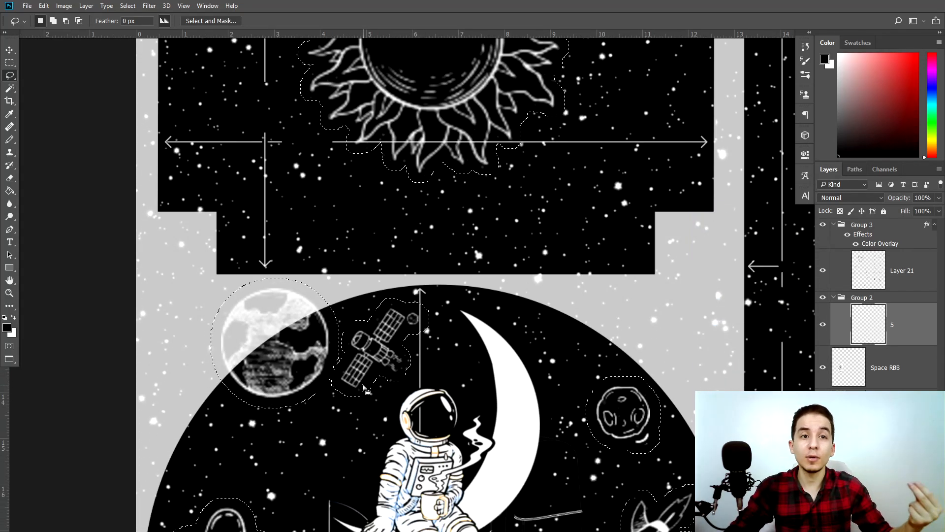
scroll(356, 381, down, 2)
key(ctrl+d)
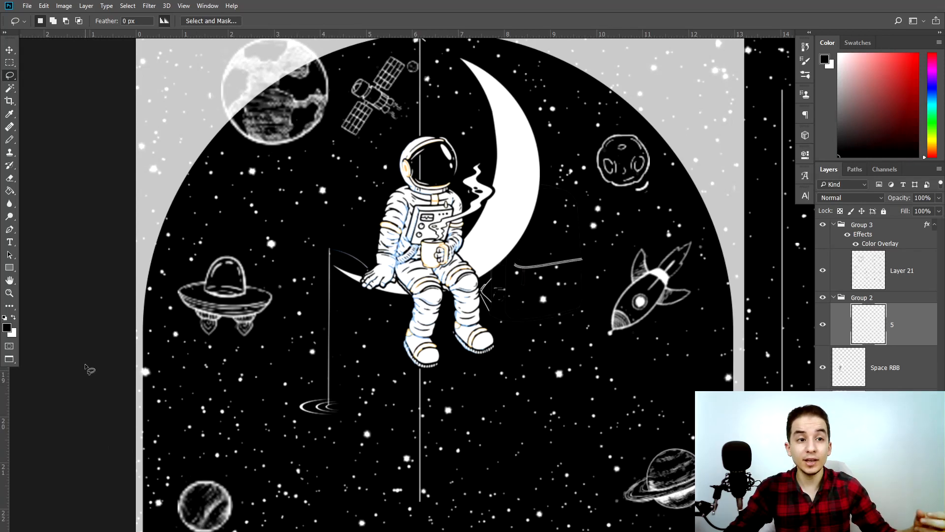
- Examine the cleaned-up drawings on the lower FACE panel and along the side and bottom panels up to the mesh pouch
scroll(84, 363, down, 5)
scroll(279, 333, down, 1)
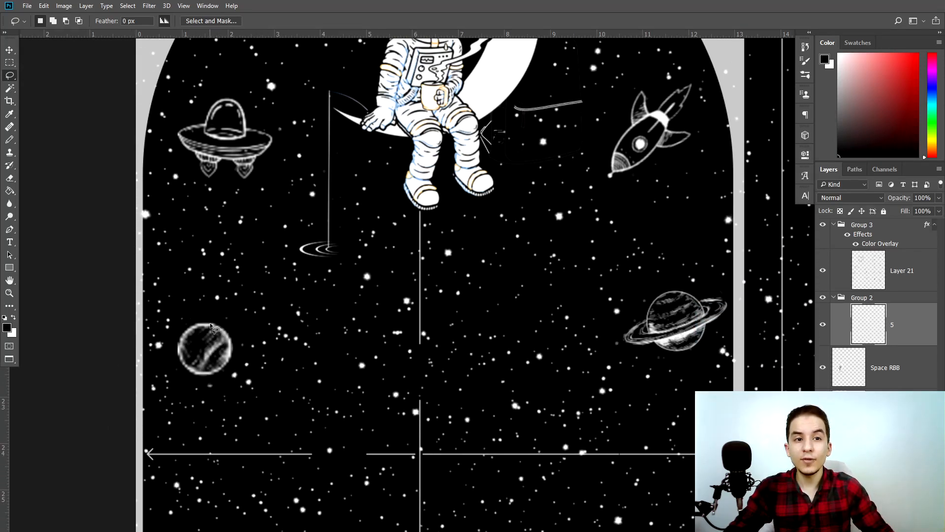
scroll(578, 356, down, 6)
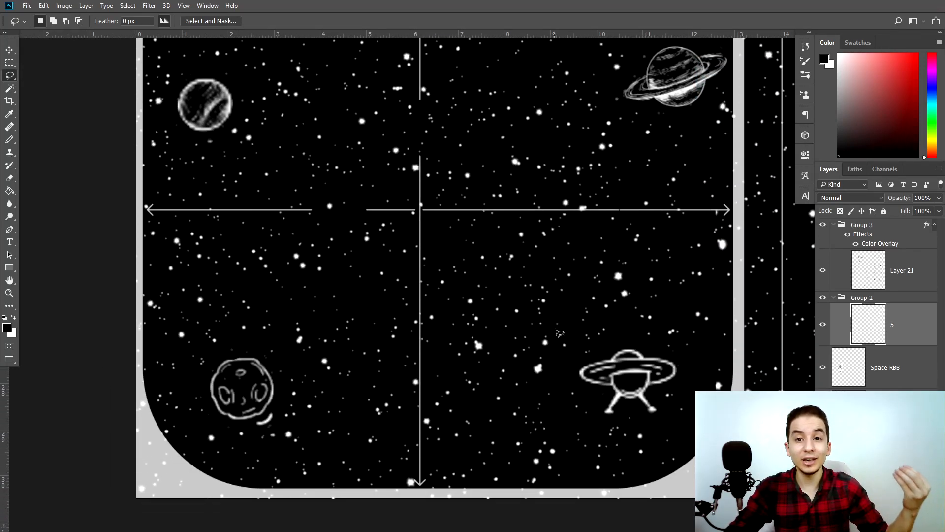
scroll(525, 343, down, 5)
scroll(566, 339, up, 5)
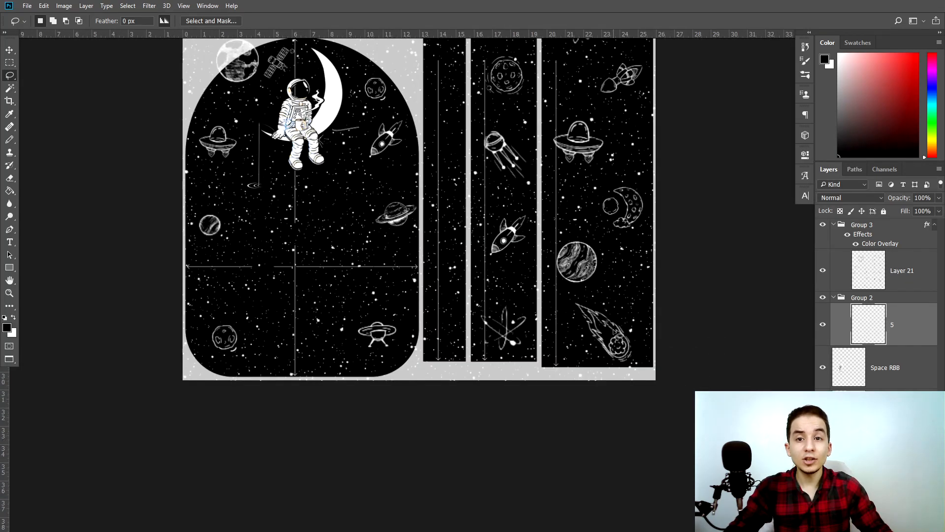
scroll(566, 339, up, 7)
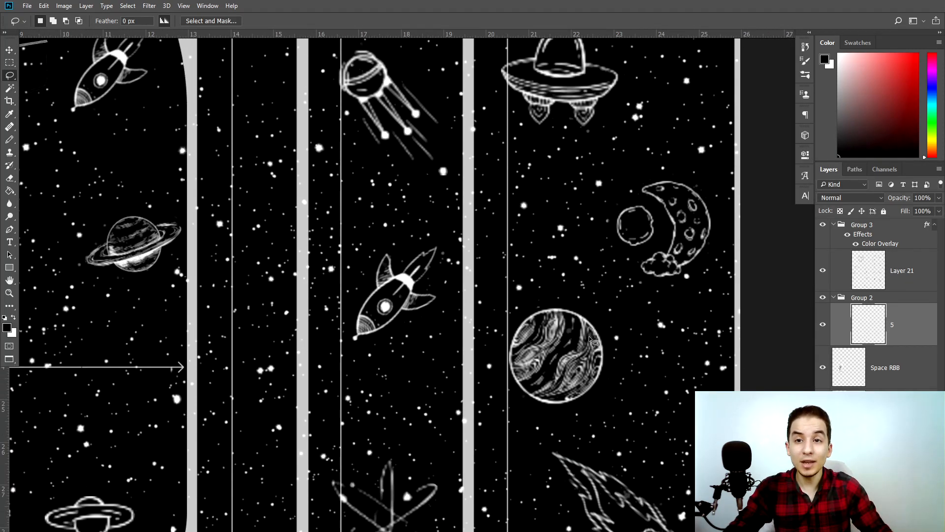
scroll(553, 323, up, 7)
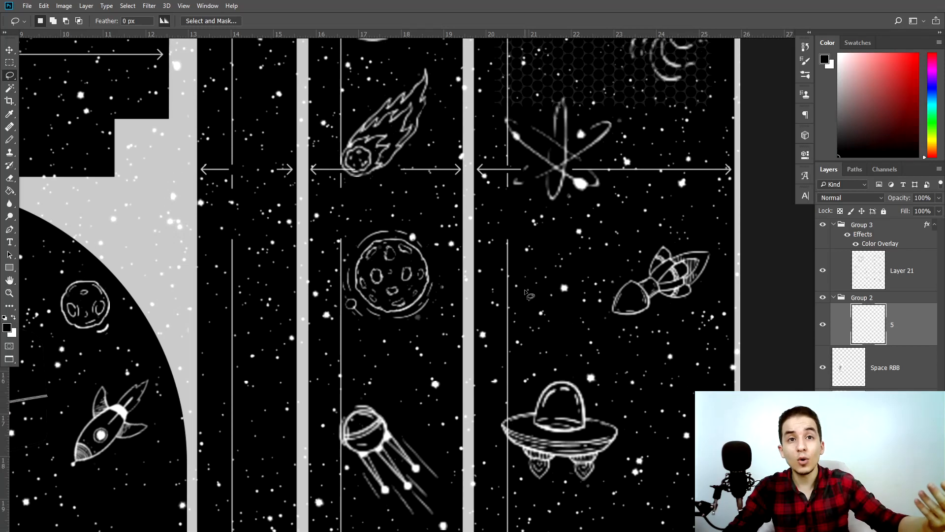
scroll(522, 293, up, 7)
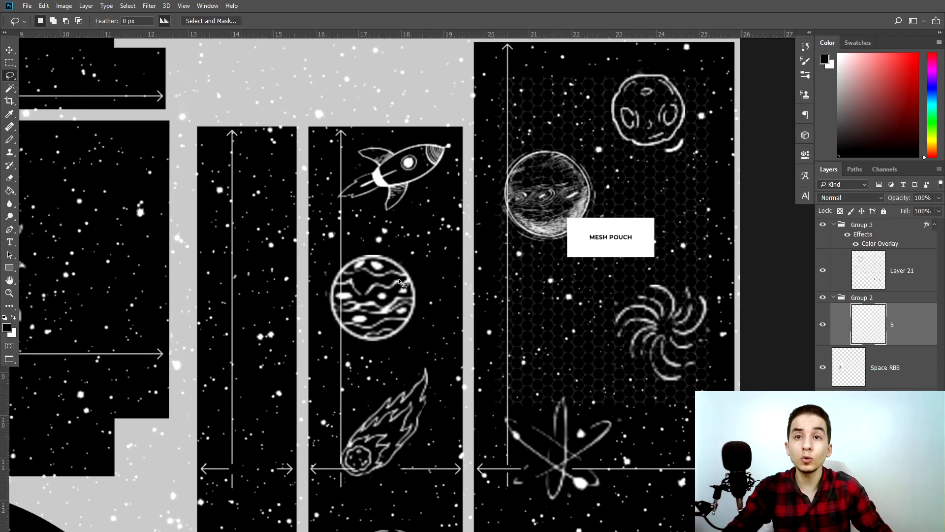
scroll(443, 175, up, 1)
- Review the complete star-filled artwork and its drawings with the backpack template hidden
scroll(448, 150, down, 7)
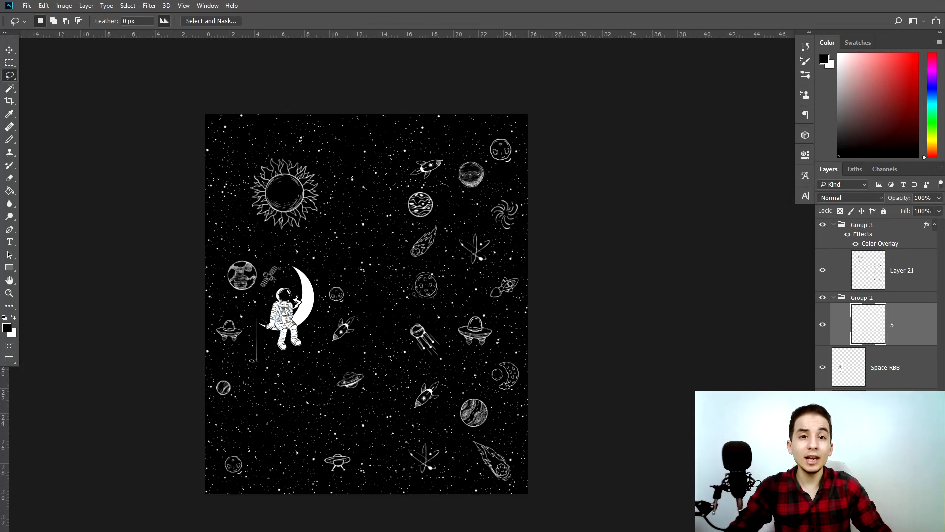
scroll(258, 240, up, 2)
scroll(360, 207, up, 2)
scroll(282, 327, down, 5)
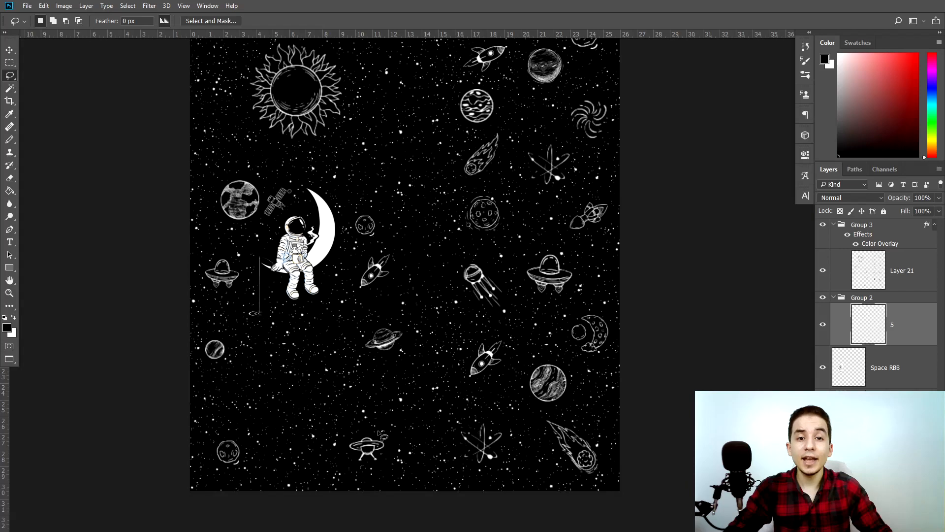
scroll(374, 428, up, 2)
scroll(379, 398, up, 4)
scroll(379, 398, up, 6)
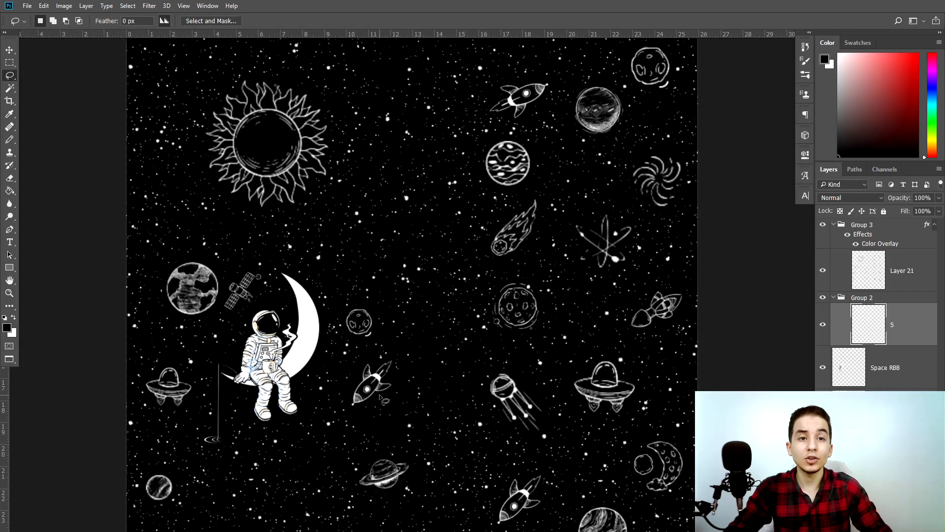
scroll(383, 379, down, 1)
scroll(436, 396, down, 2)
scroll(431, 394, down, 3)
- Hide the black background layer to leave the artwork on transparency, and start exporting the image
click(822, 453)
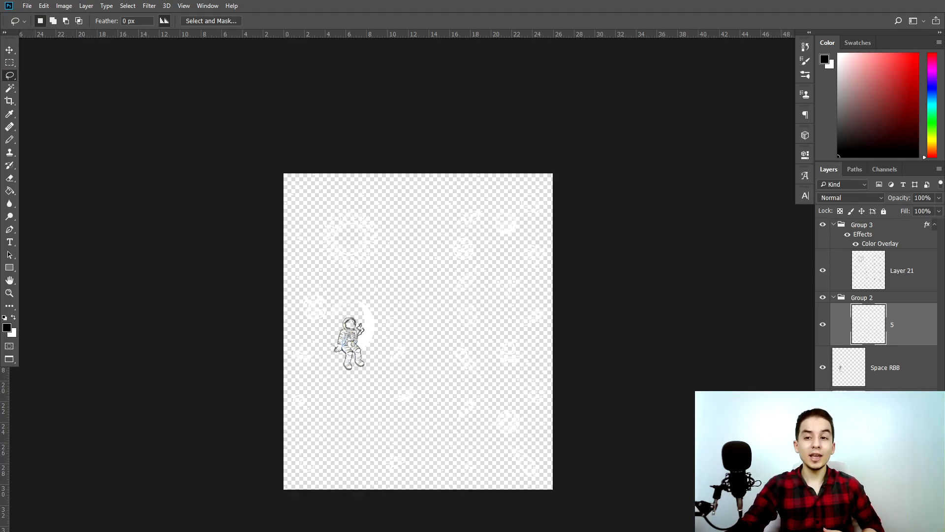
click(881, 452)
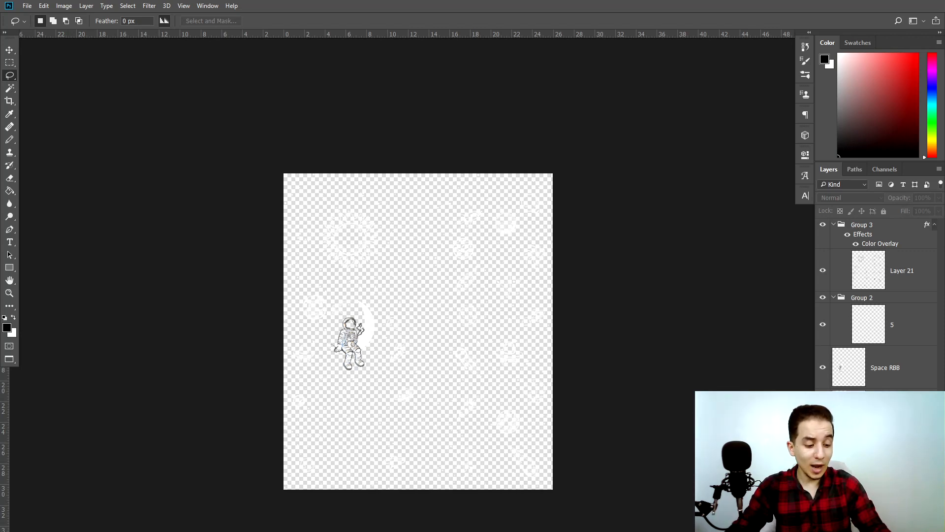
key(ctrl+alt+shift+w)
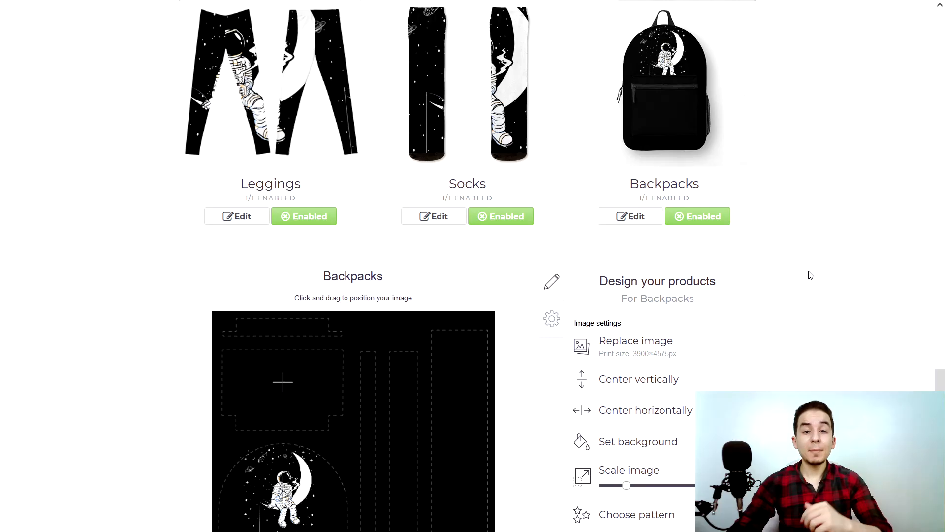
- Switch to Redbubble and review the full space artwork in the Backpacks preview and its design editor
scroll(801, 274, down, 3)
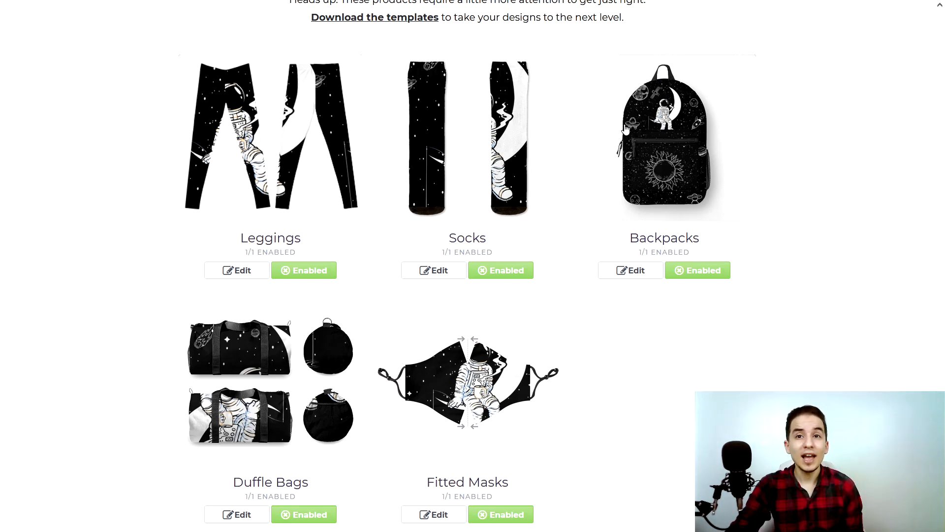
click(662, 167)
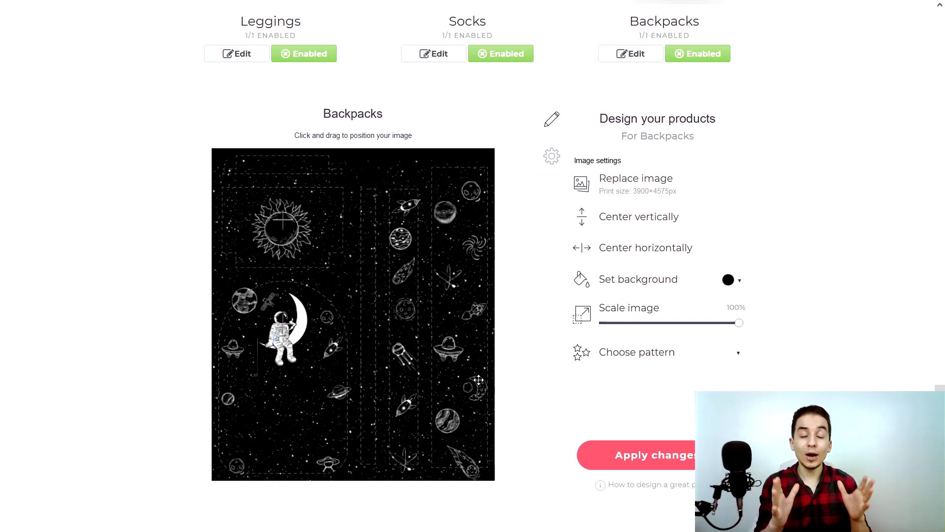
scroll(552, 301, up, 4)
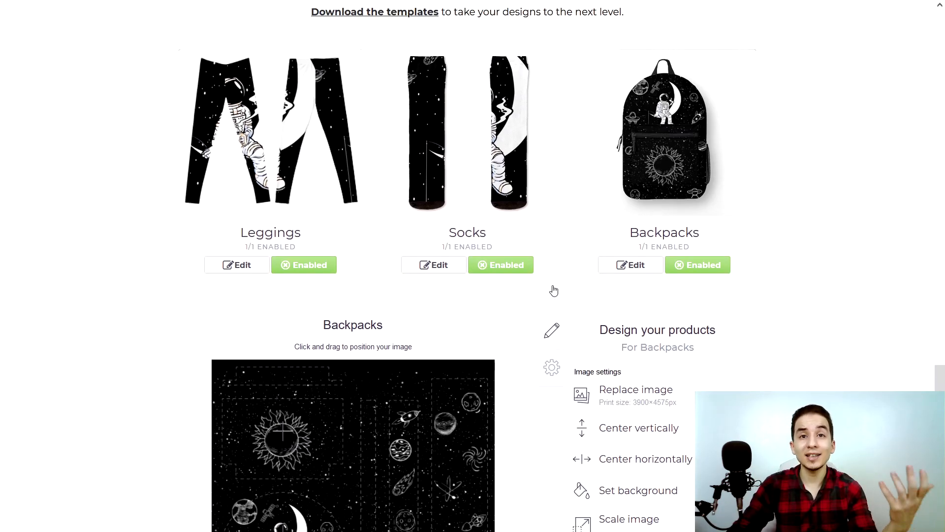